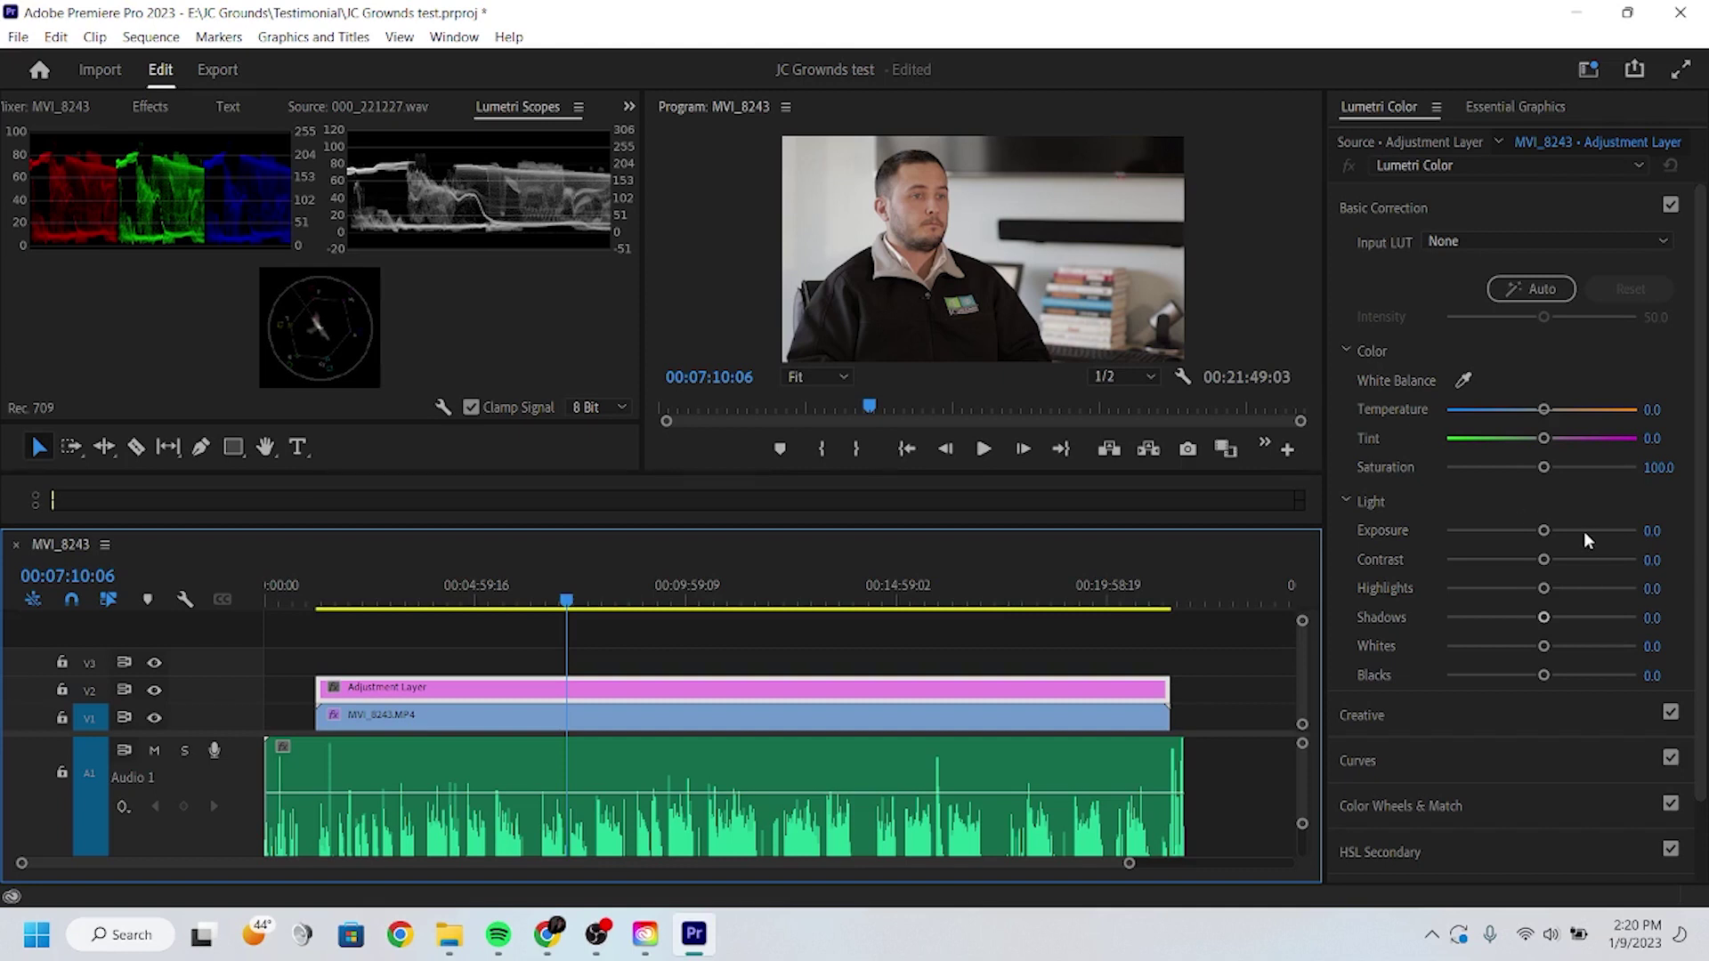
Try a brighter exposure, reset it to 0.0, then shape the master RGB curve into a gentle contrast S-curve
drag(1544, 531, 1600, 531)
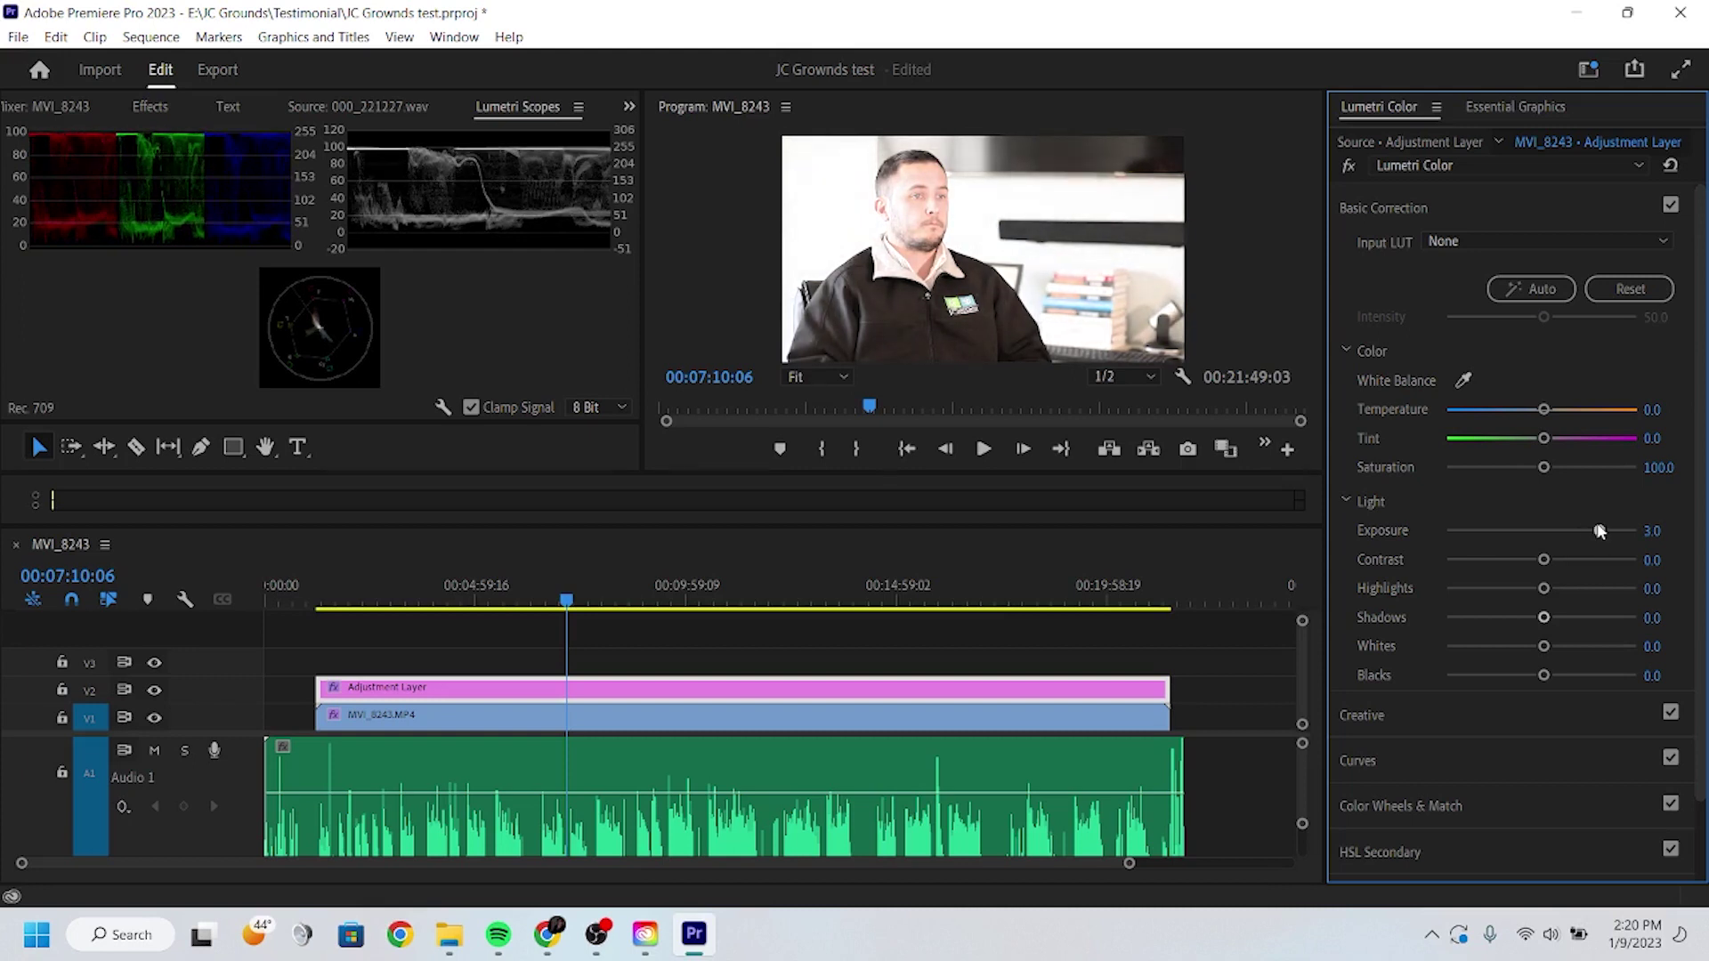
double_click(1599, 530)
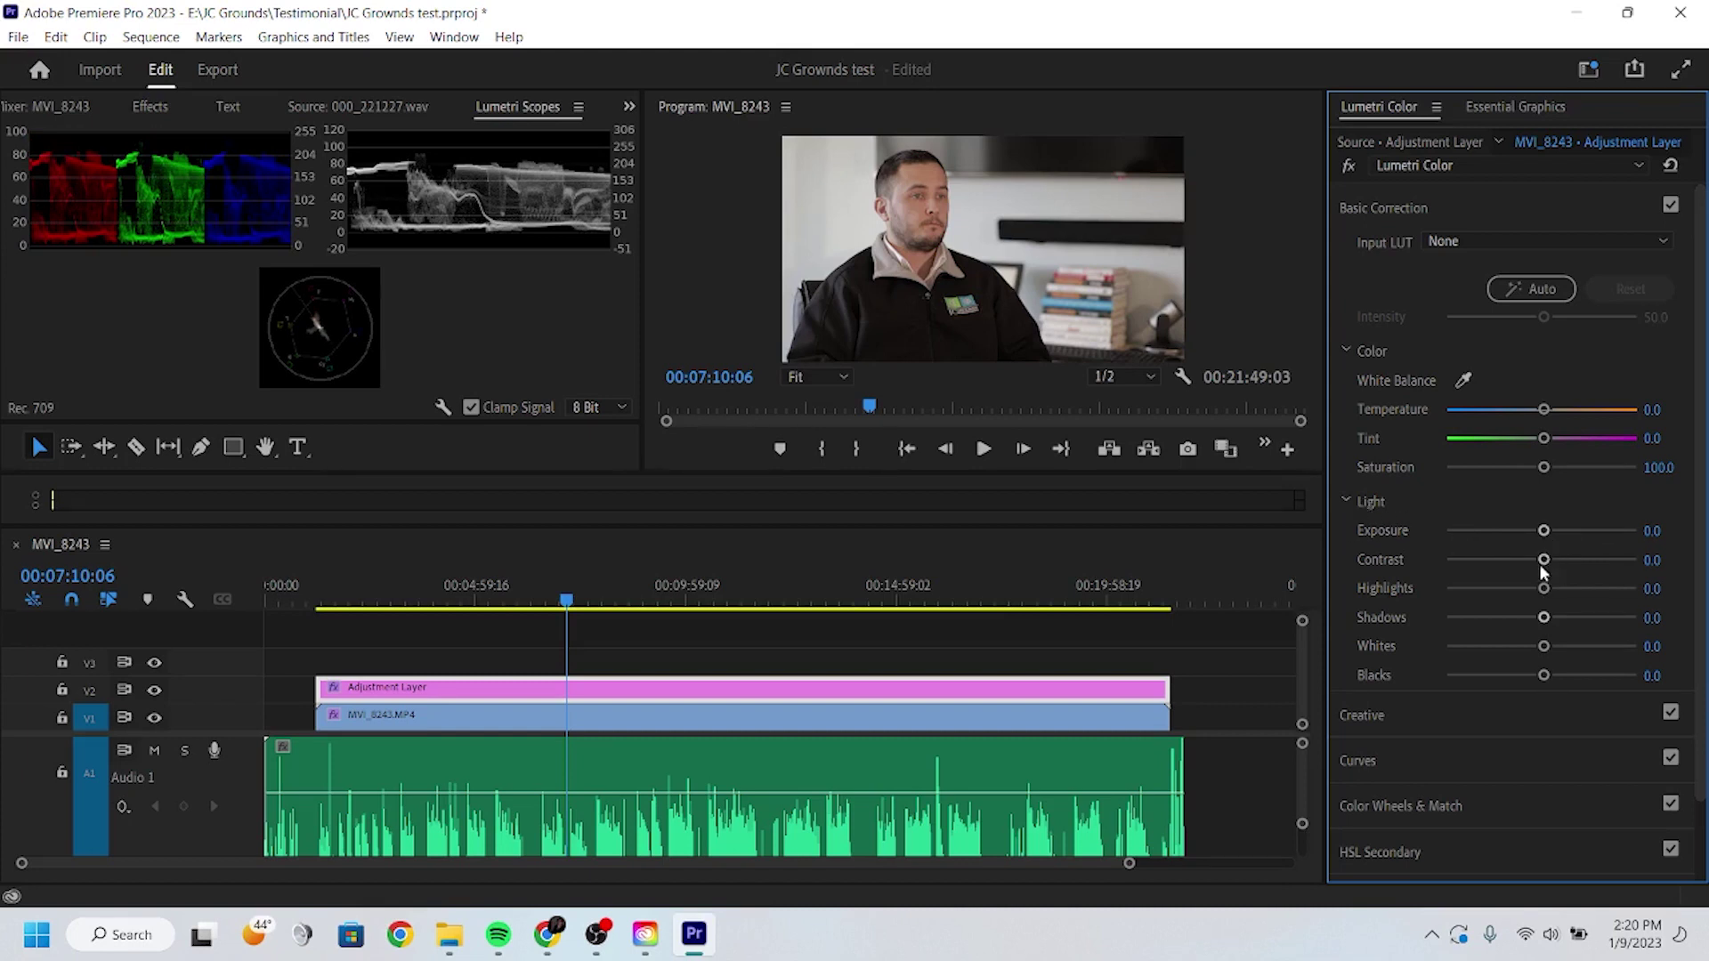
click(1547, 776)
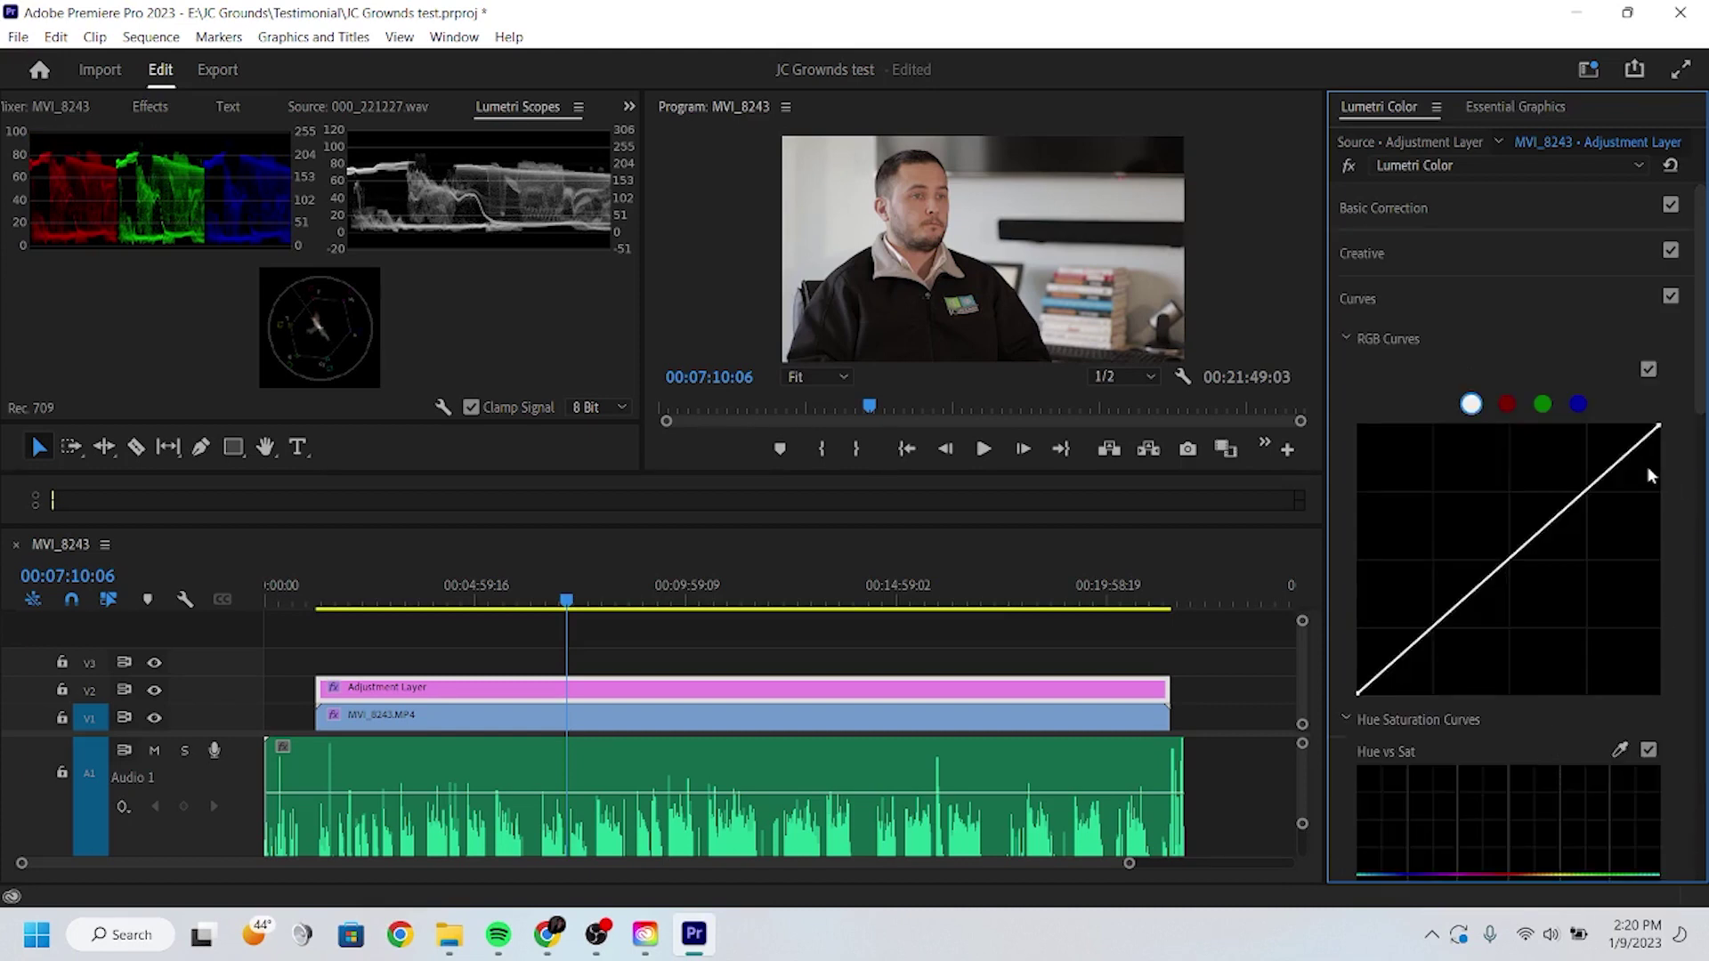
drag(1621, 462, 1627, 469)
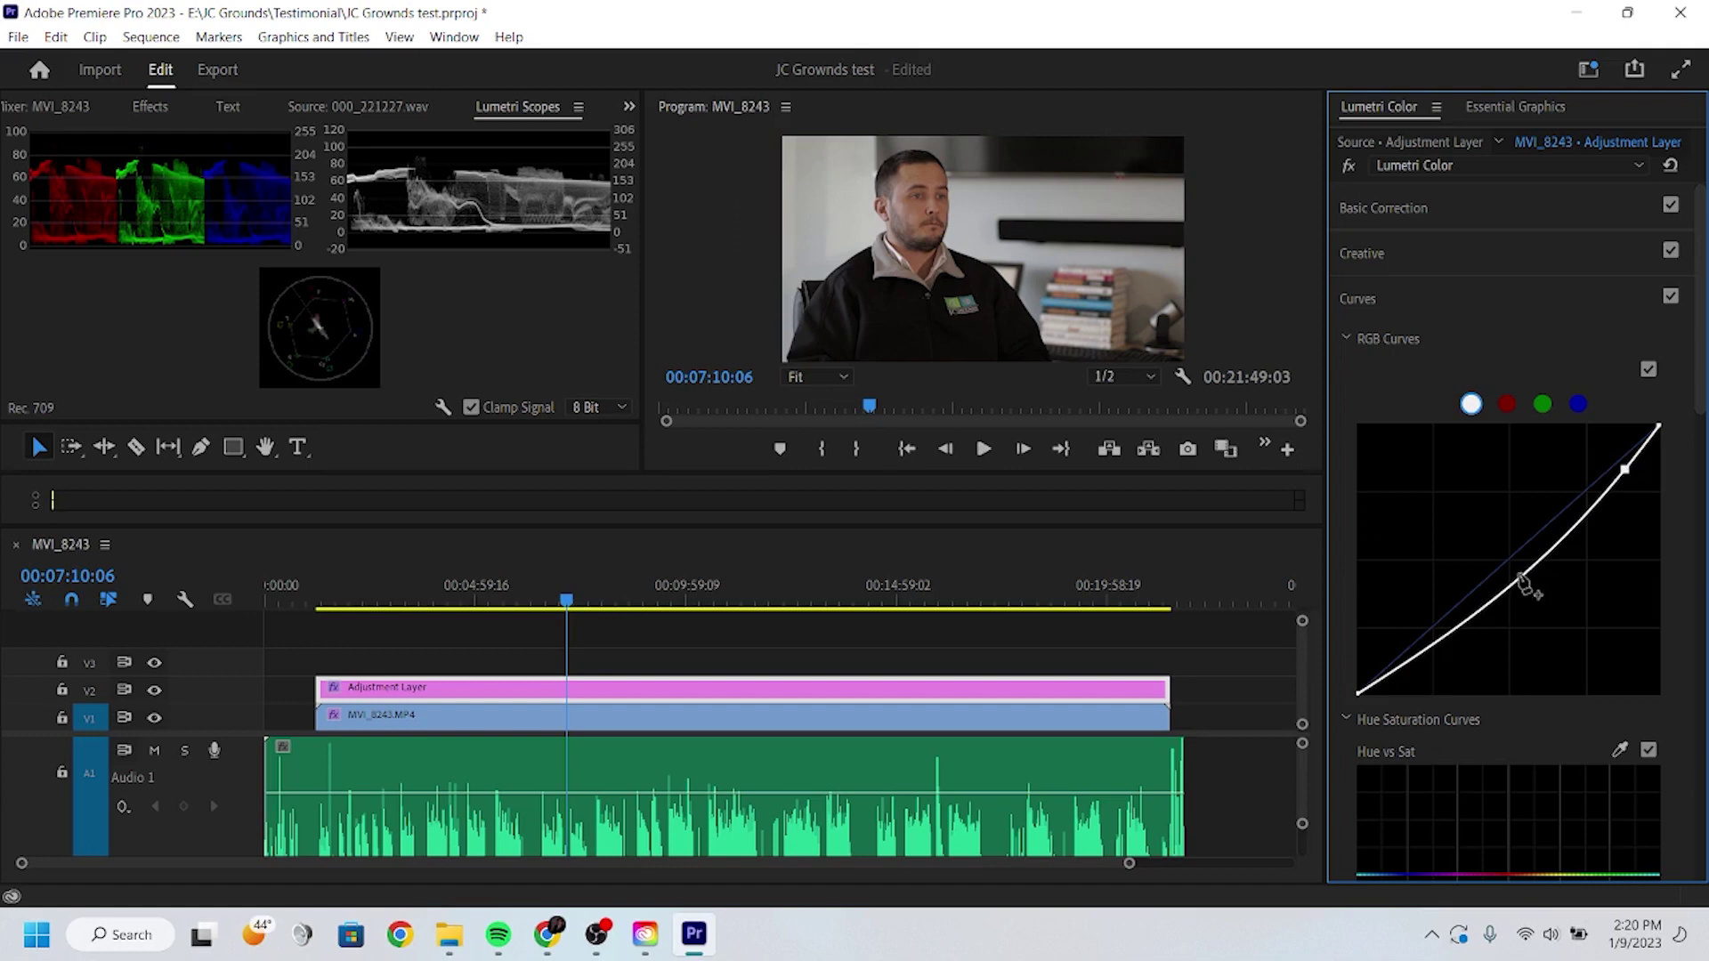
drag(1529, 584, 1511, 558)
drag(1406, 651, 1396, 669)
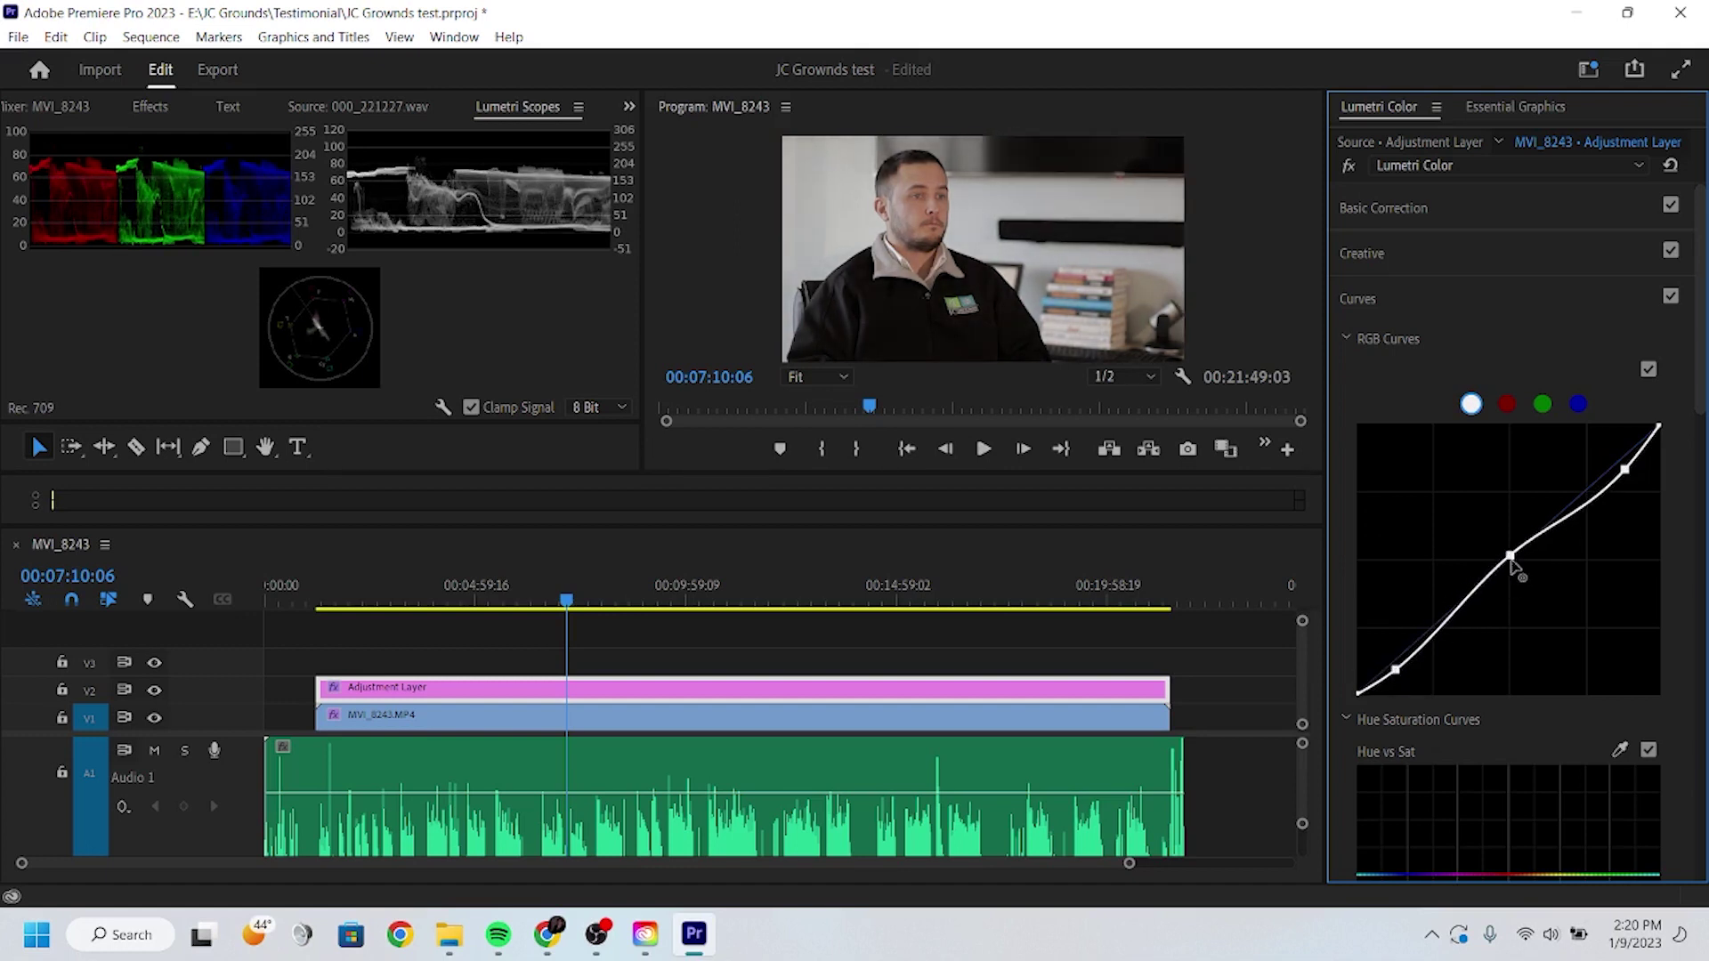
drag(1511, 560, 1506, 552)
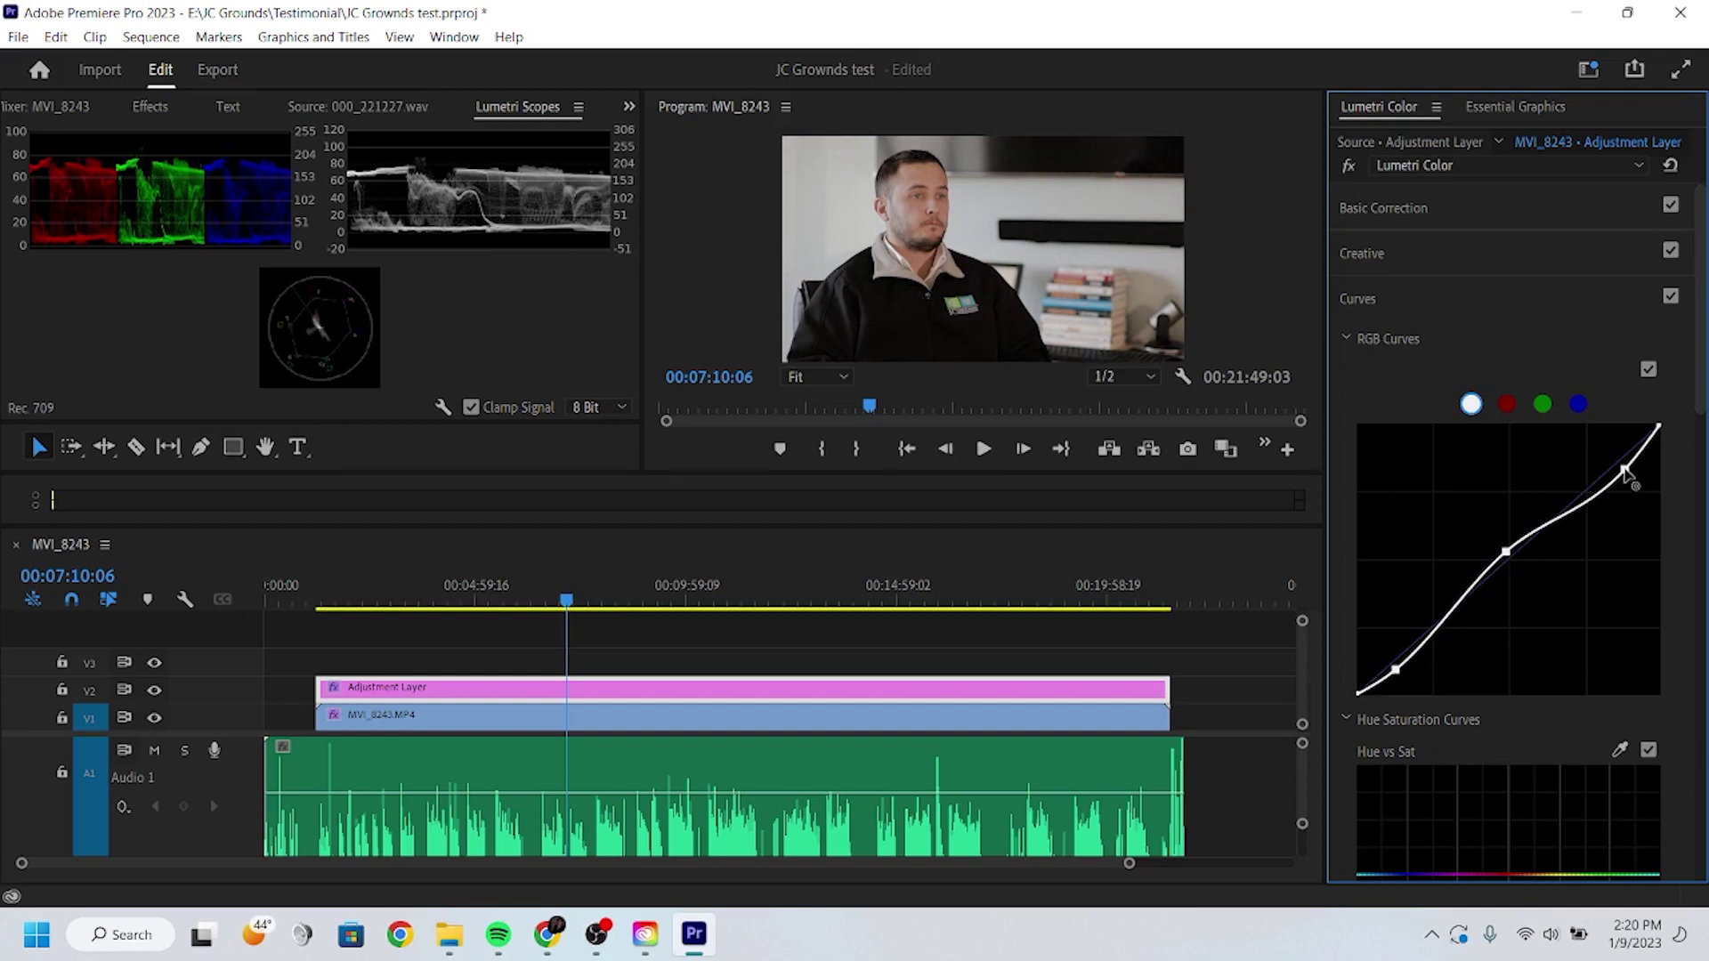
drag(1626, 472, 1626, 475)
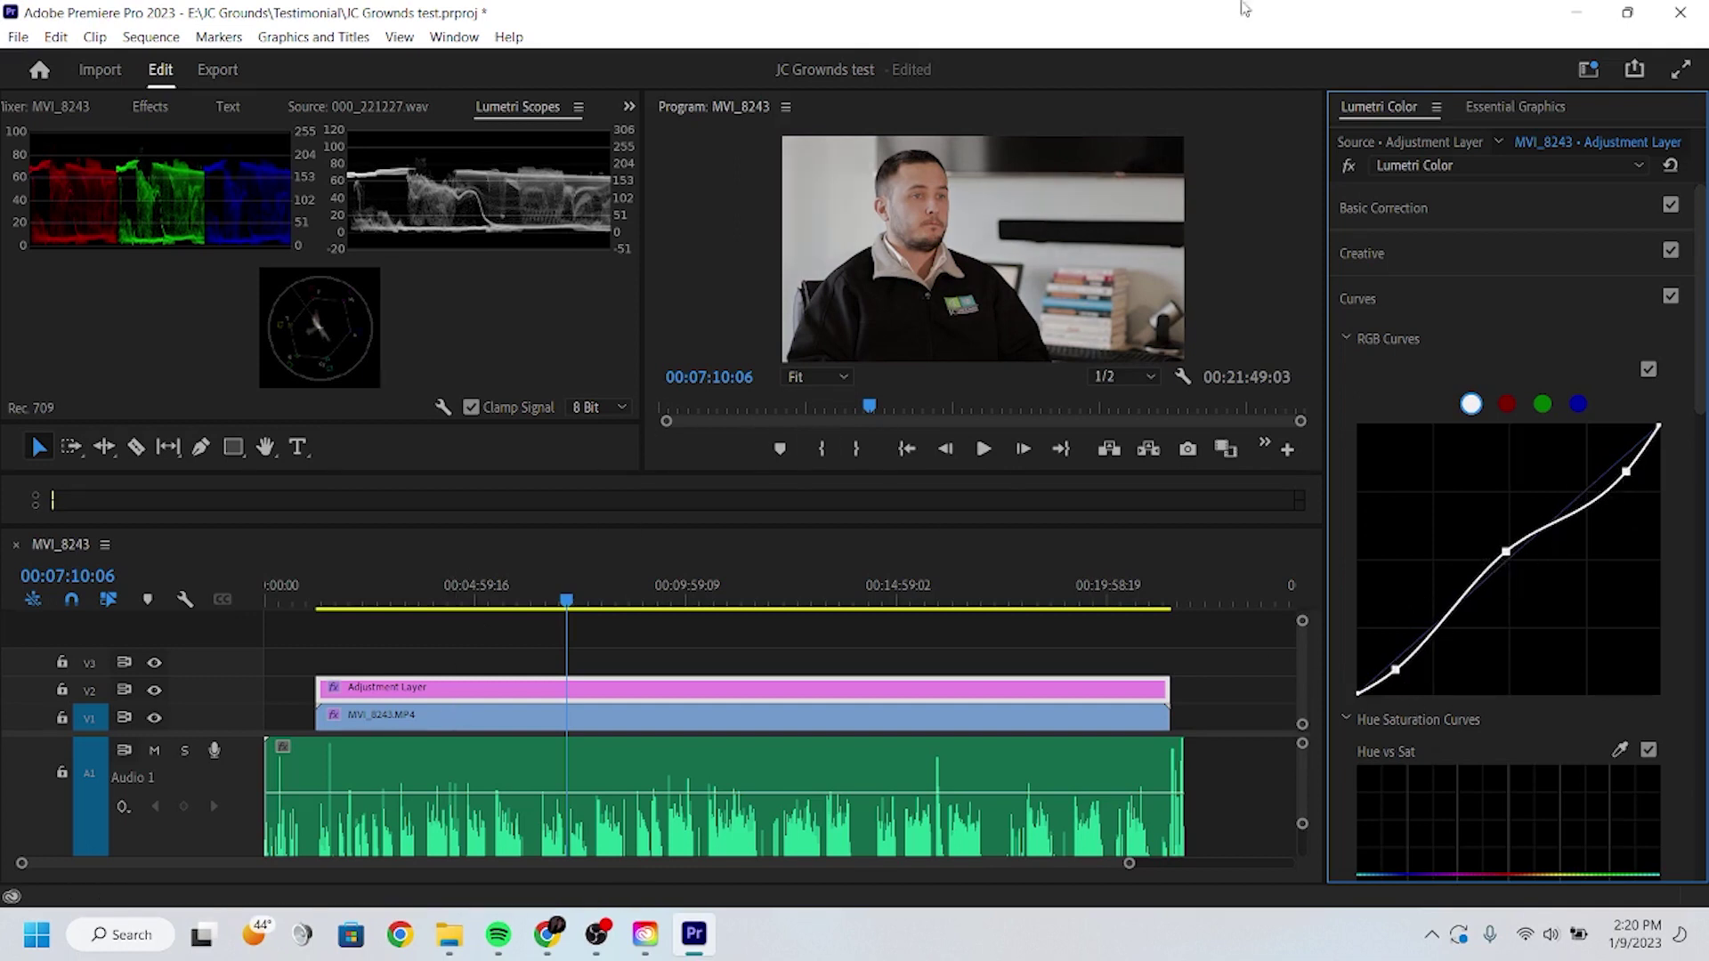
Compare the grade with the ungraded image, then raise Basic Correction contrast to 43.0
click(1349, 167)
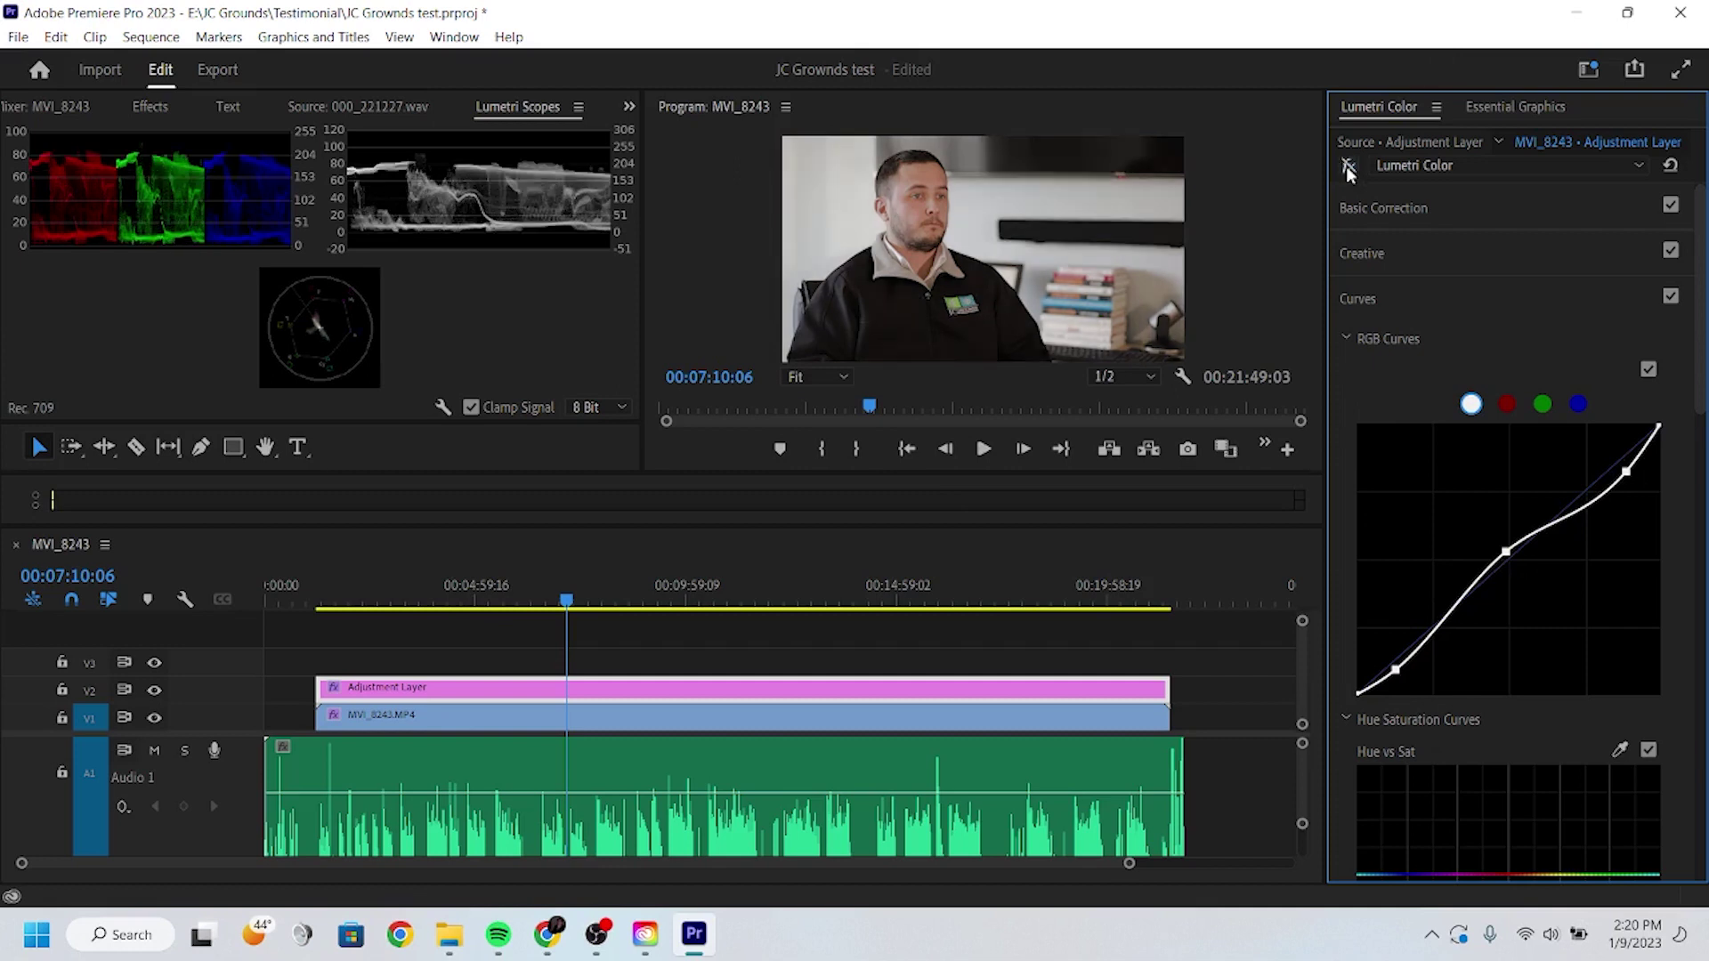
click(1349, 167)
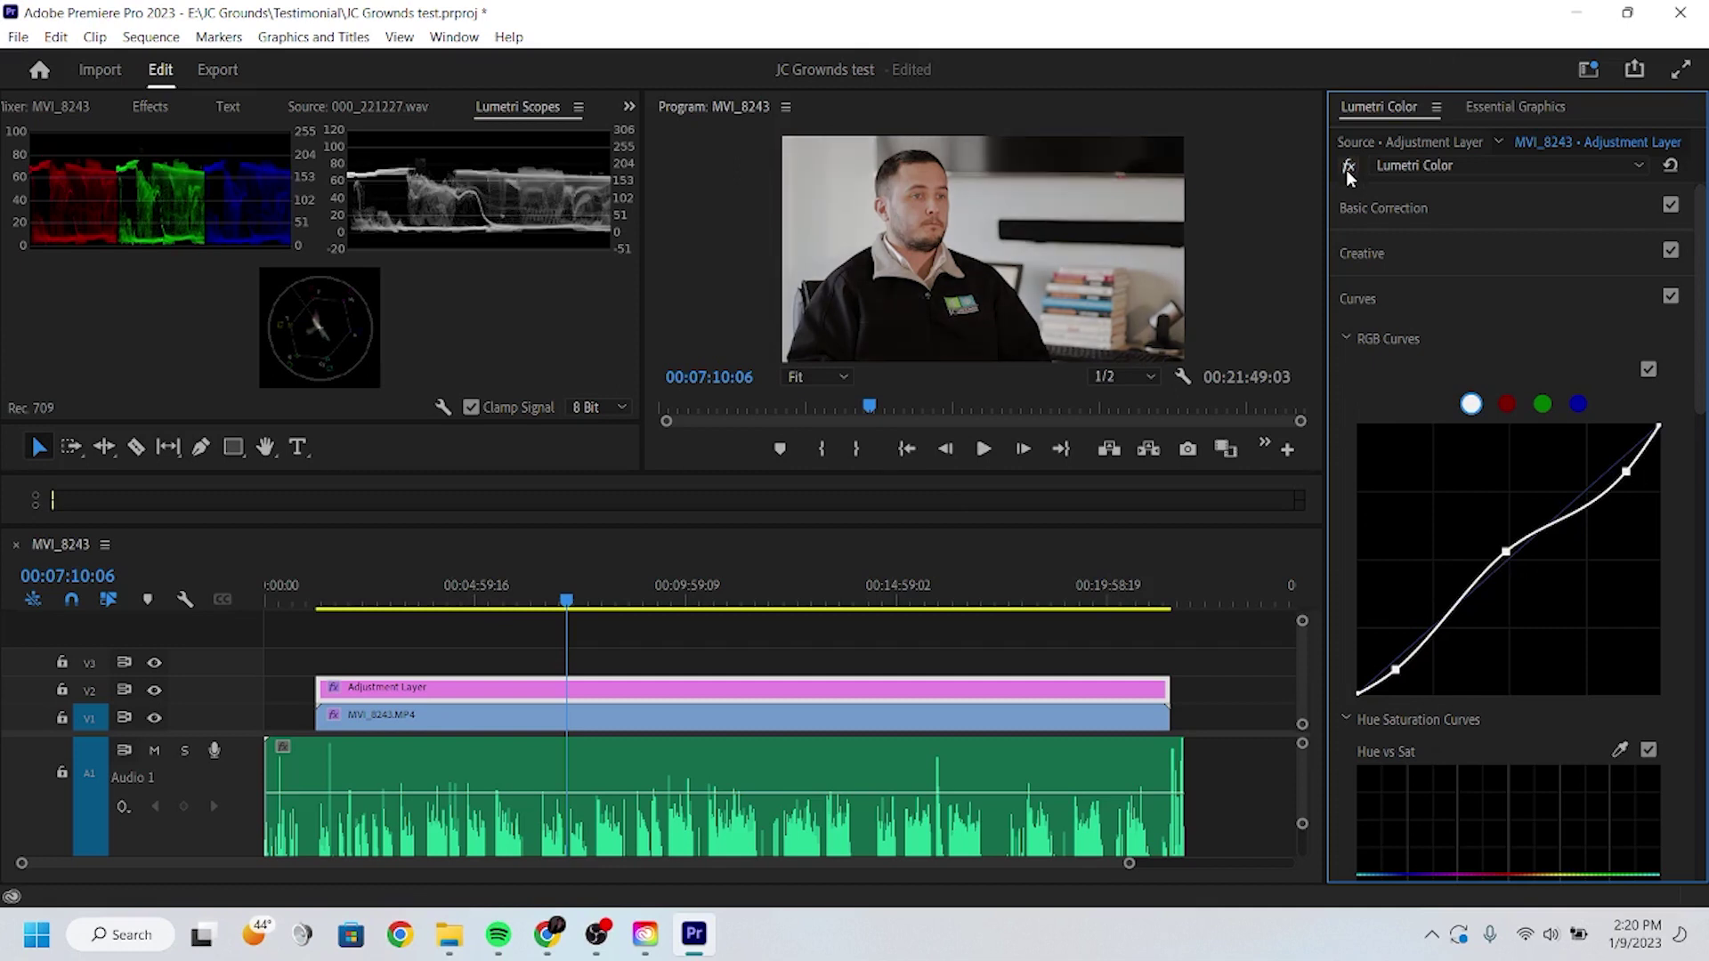
click(1349, 168)
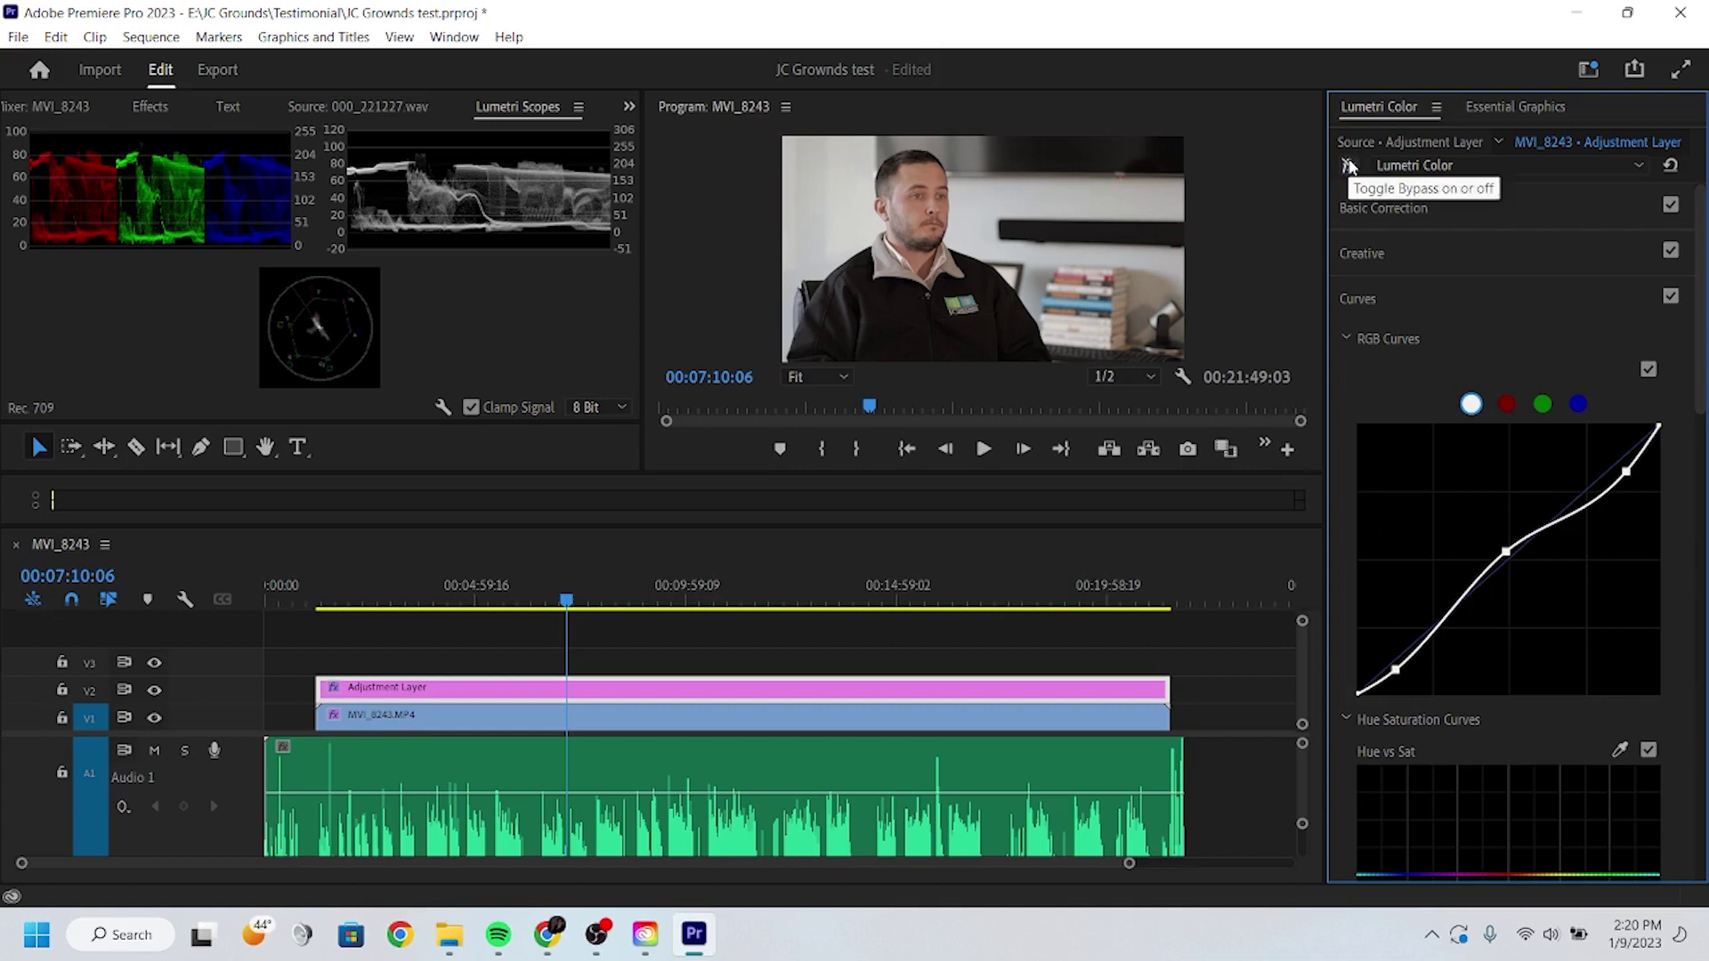
click(1350, 169)
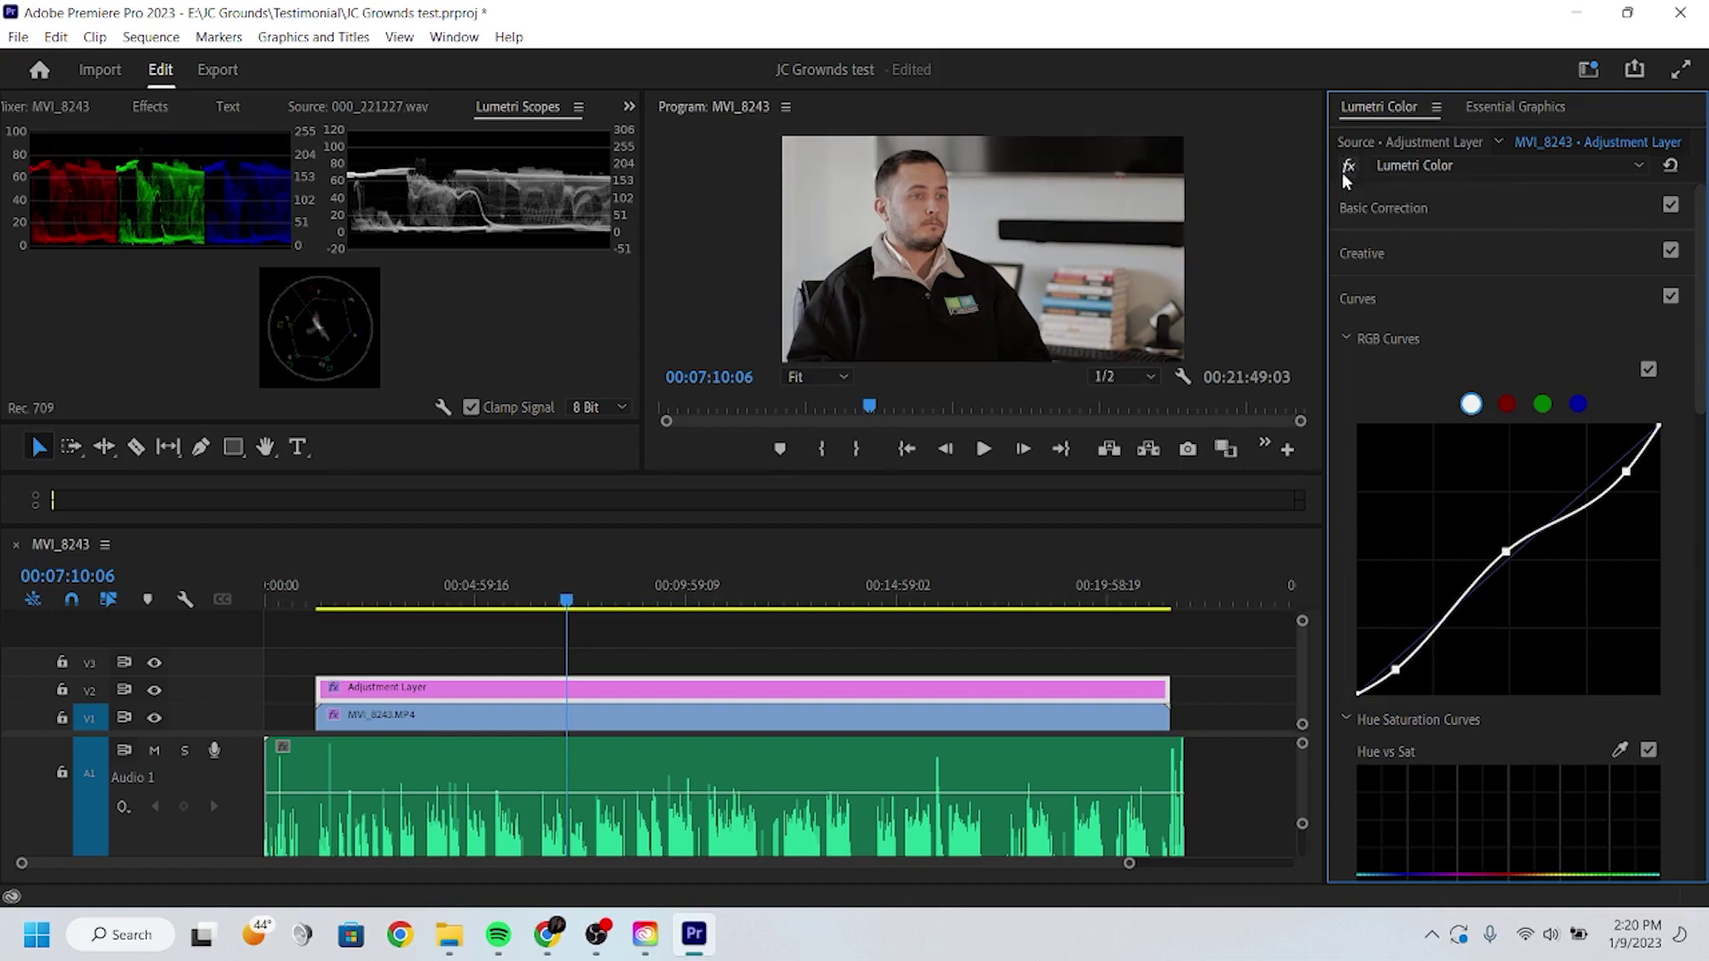
click(1380, 210)
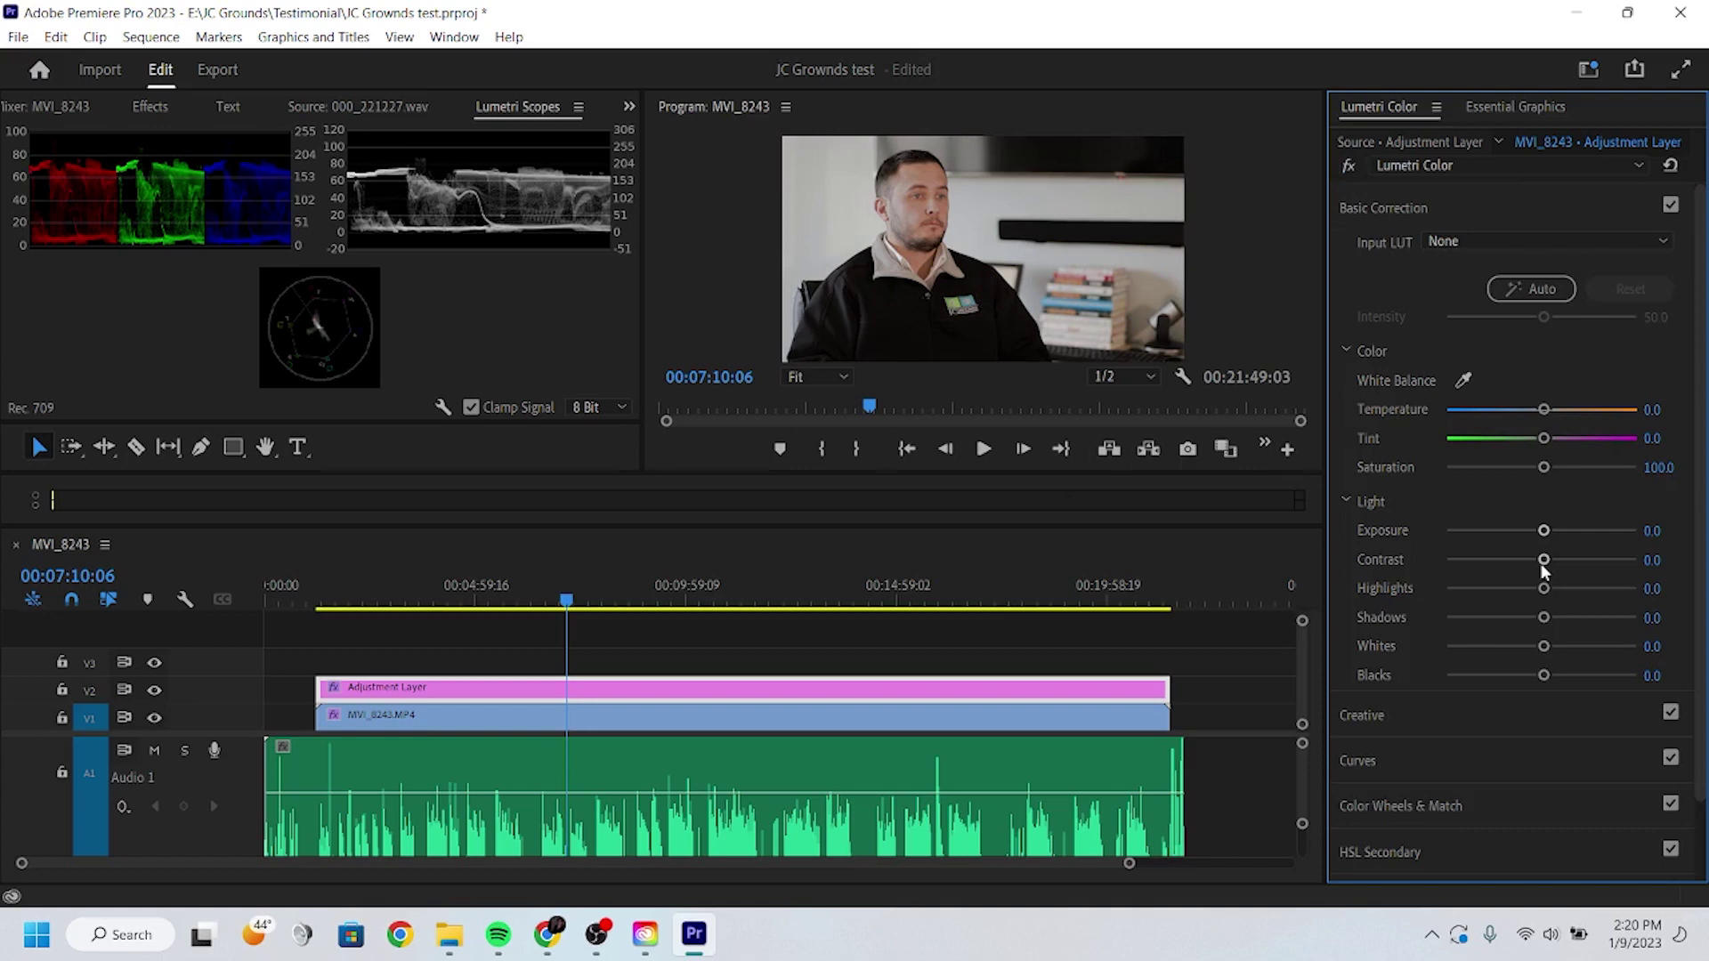
drag(1545, 561, 1572, 655)
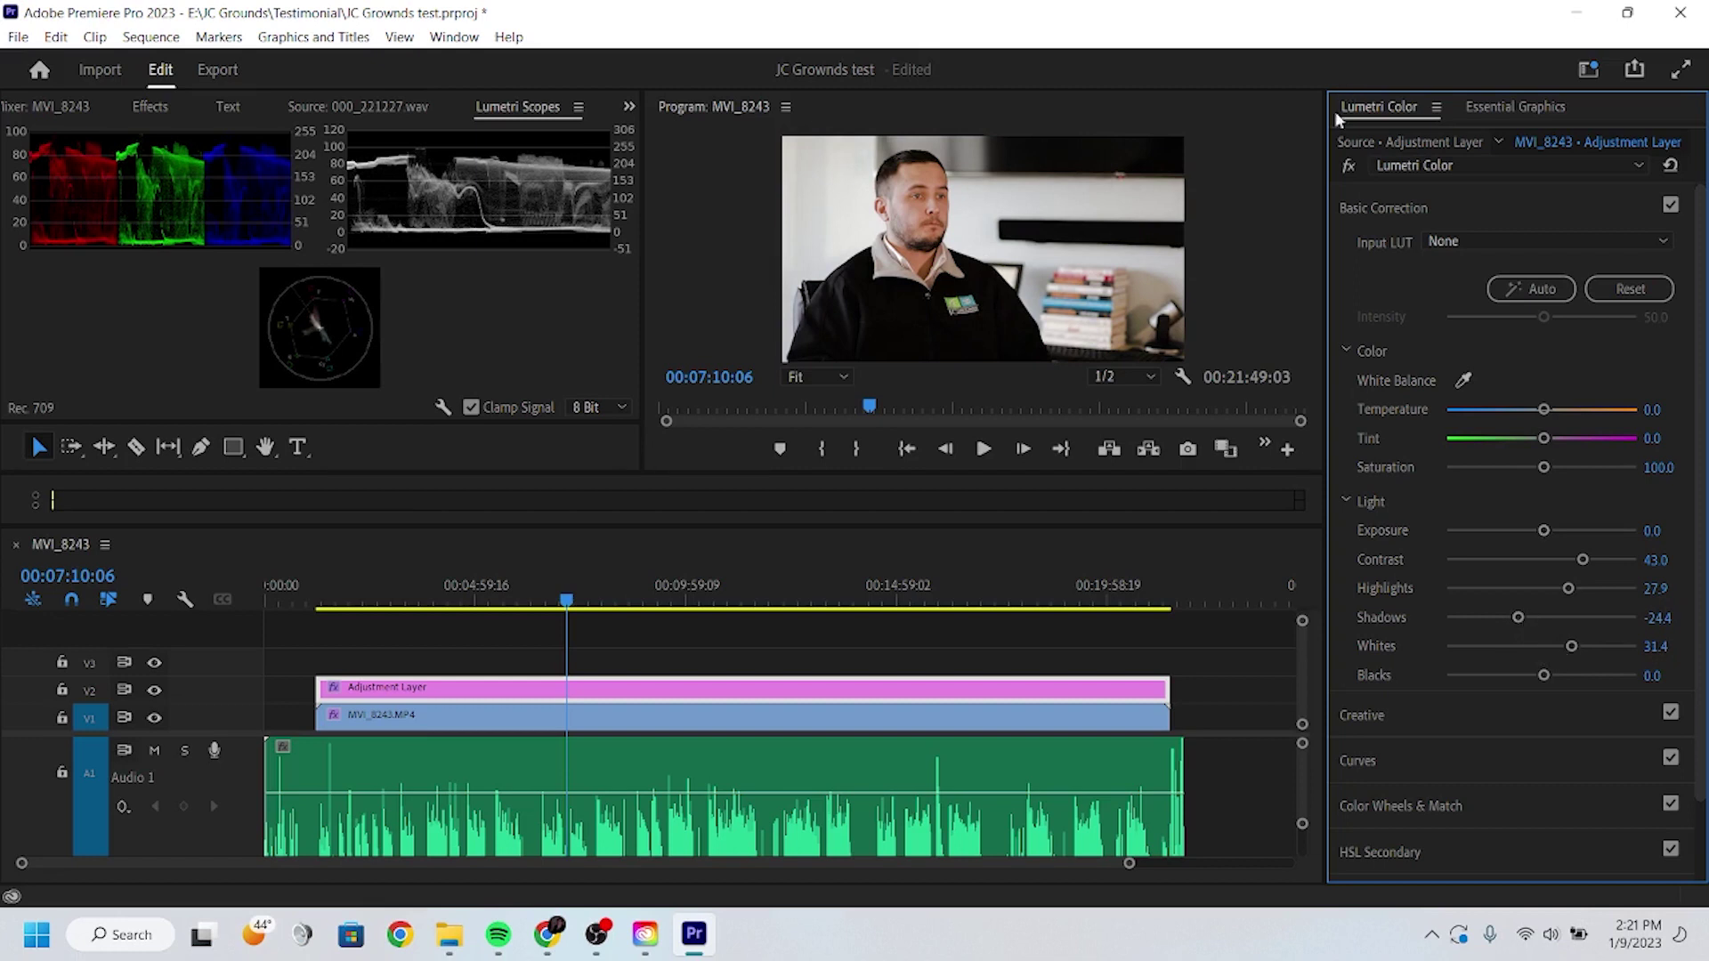
Flip the Lumetri grade off and on again to compare before and after
click(1349, 167)
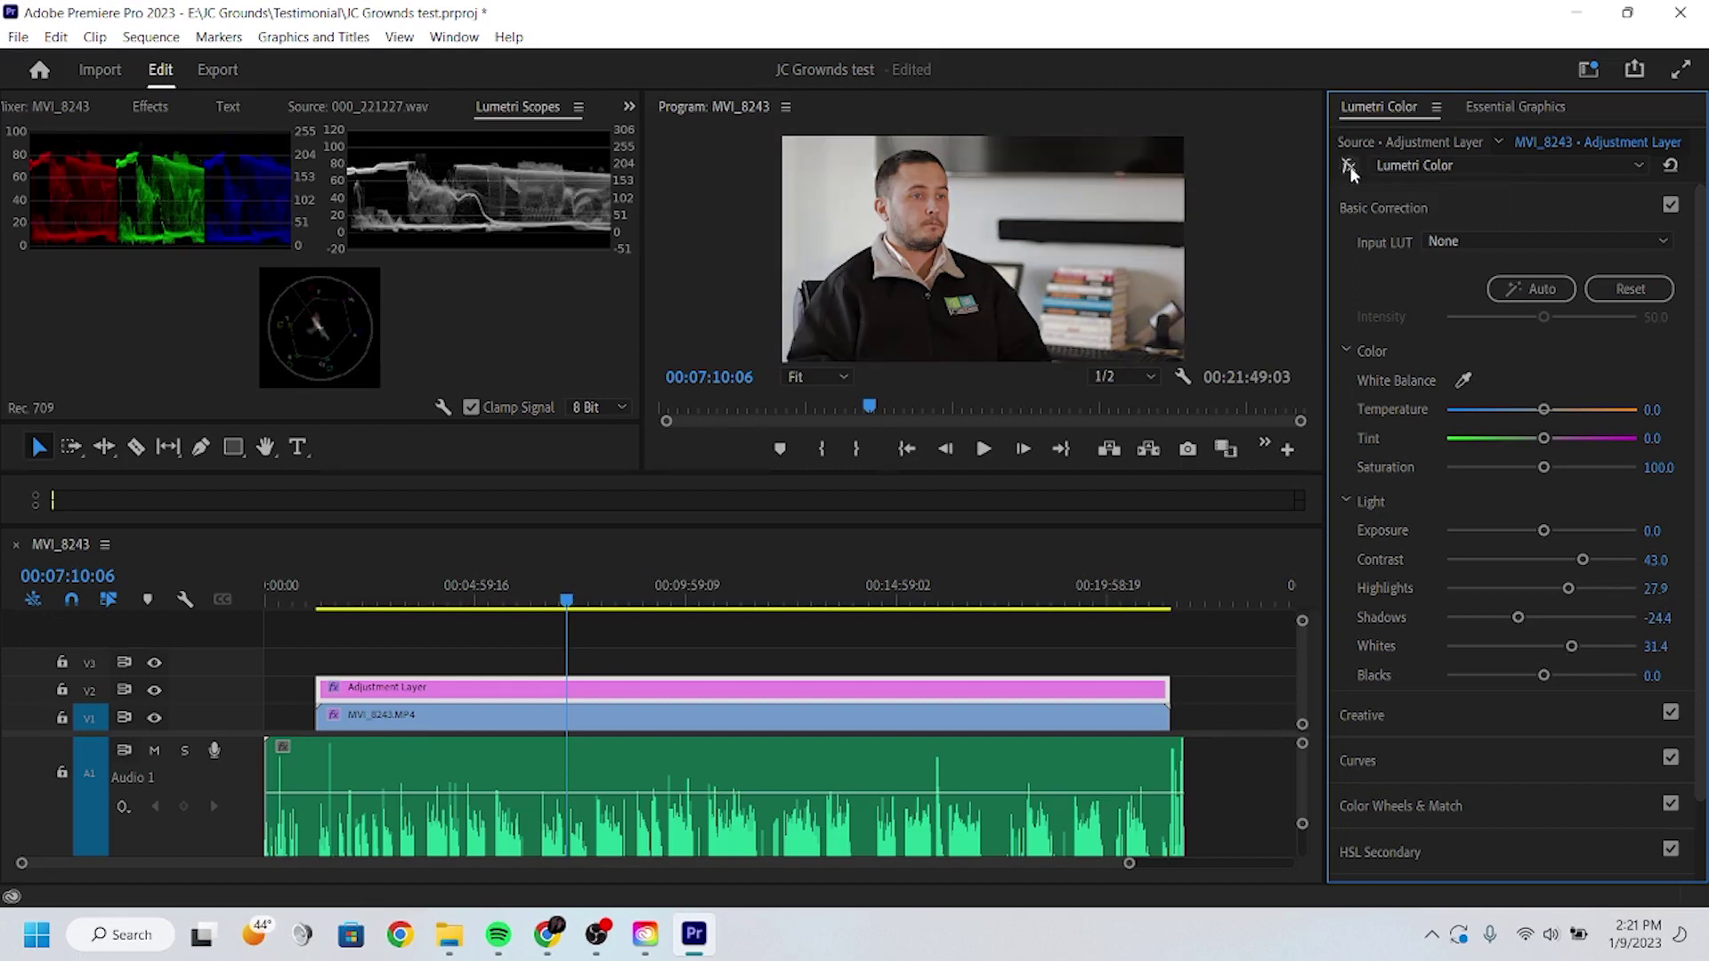
click(1349, 166)
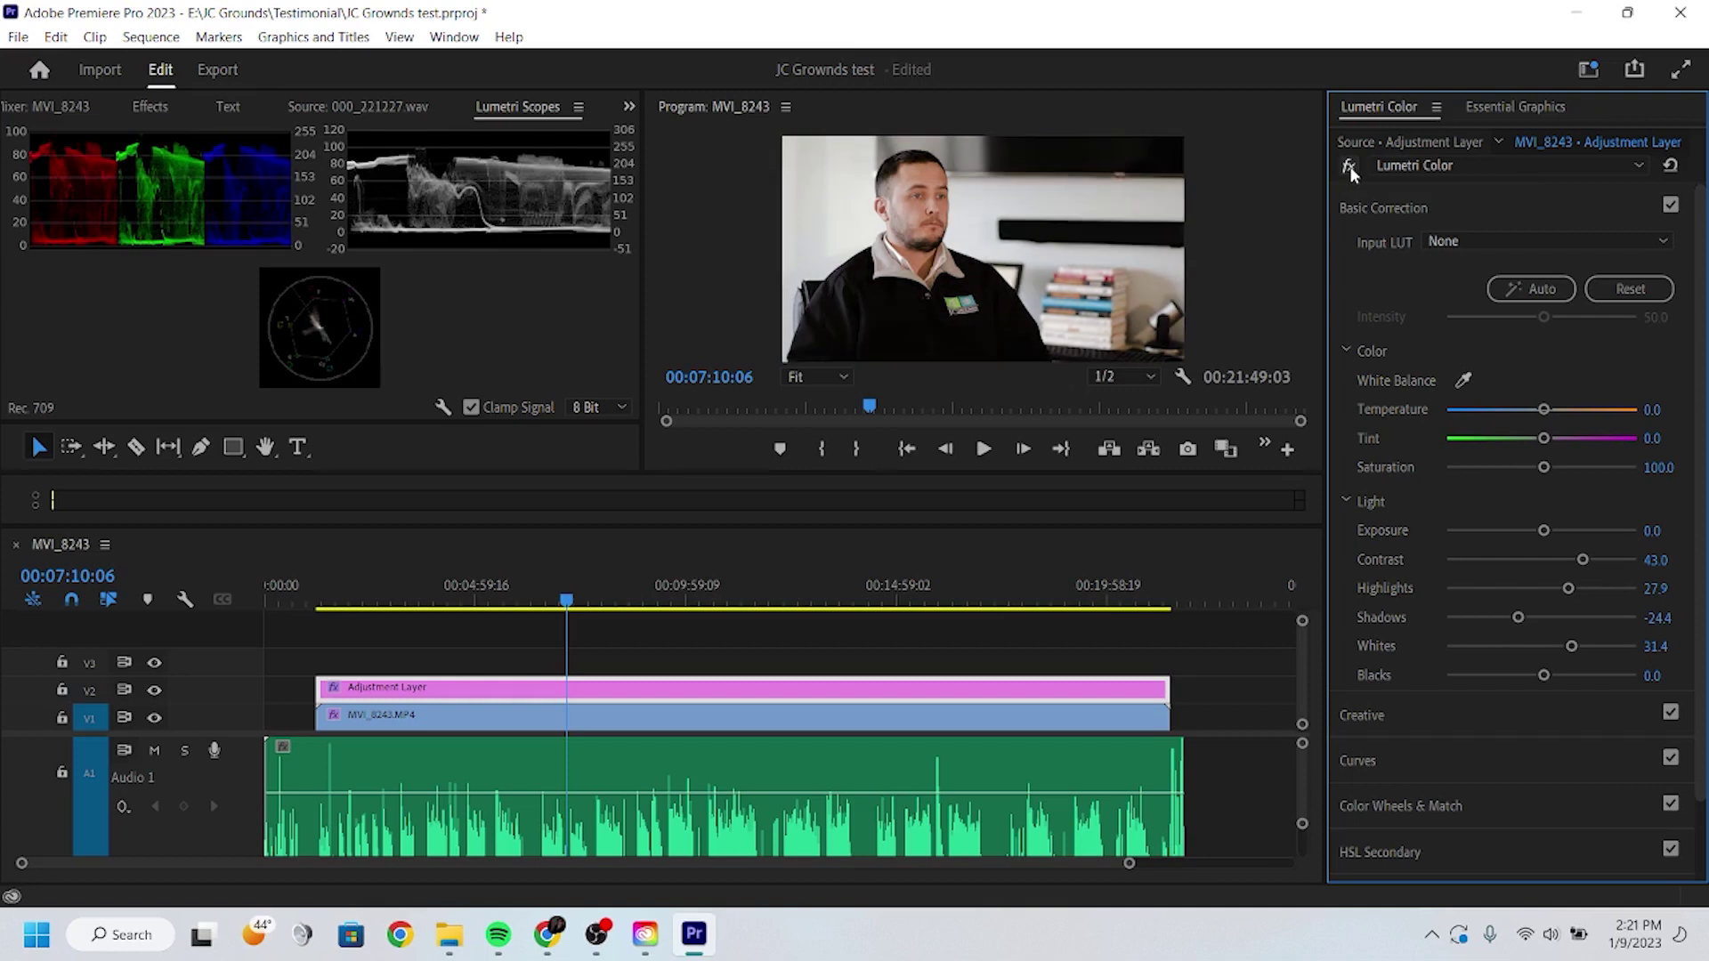
click(1349, 166)
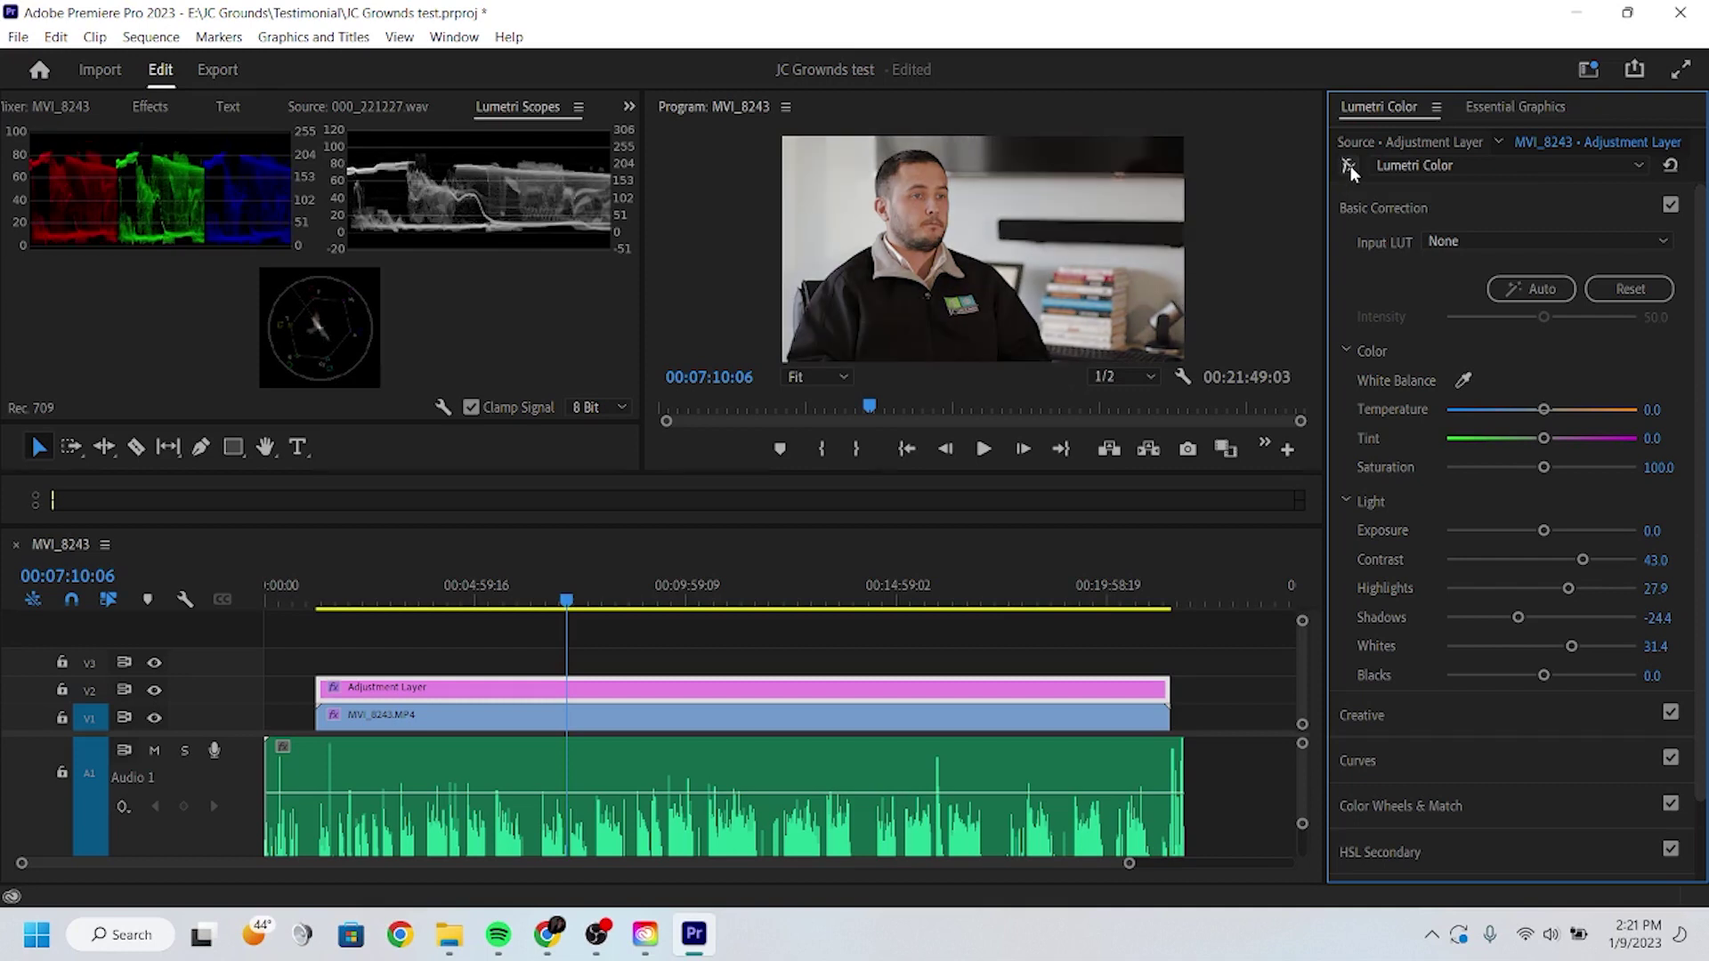
click(1350, 167)
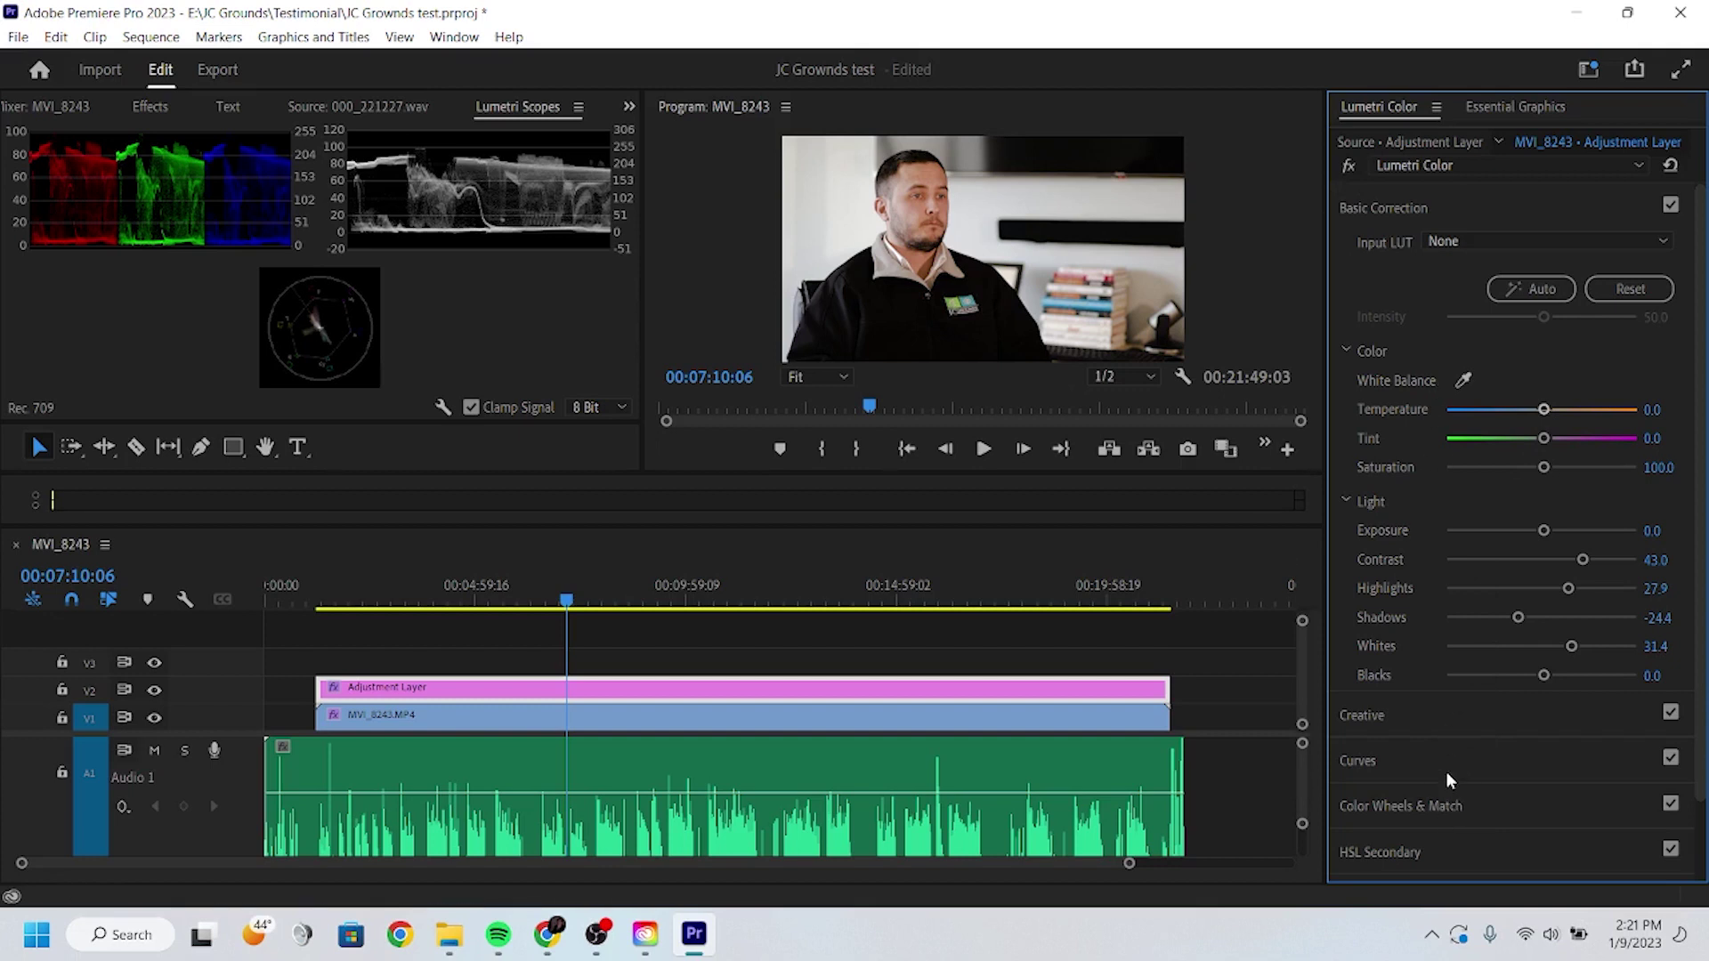
Expand the Creative section and browse the Look dropdown, leaving Look at None
scroll(1447, 776, down, 2)
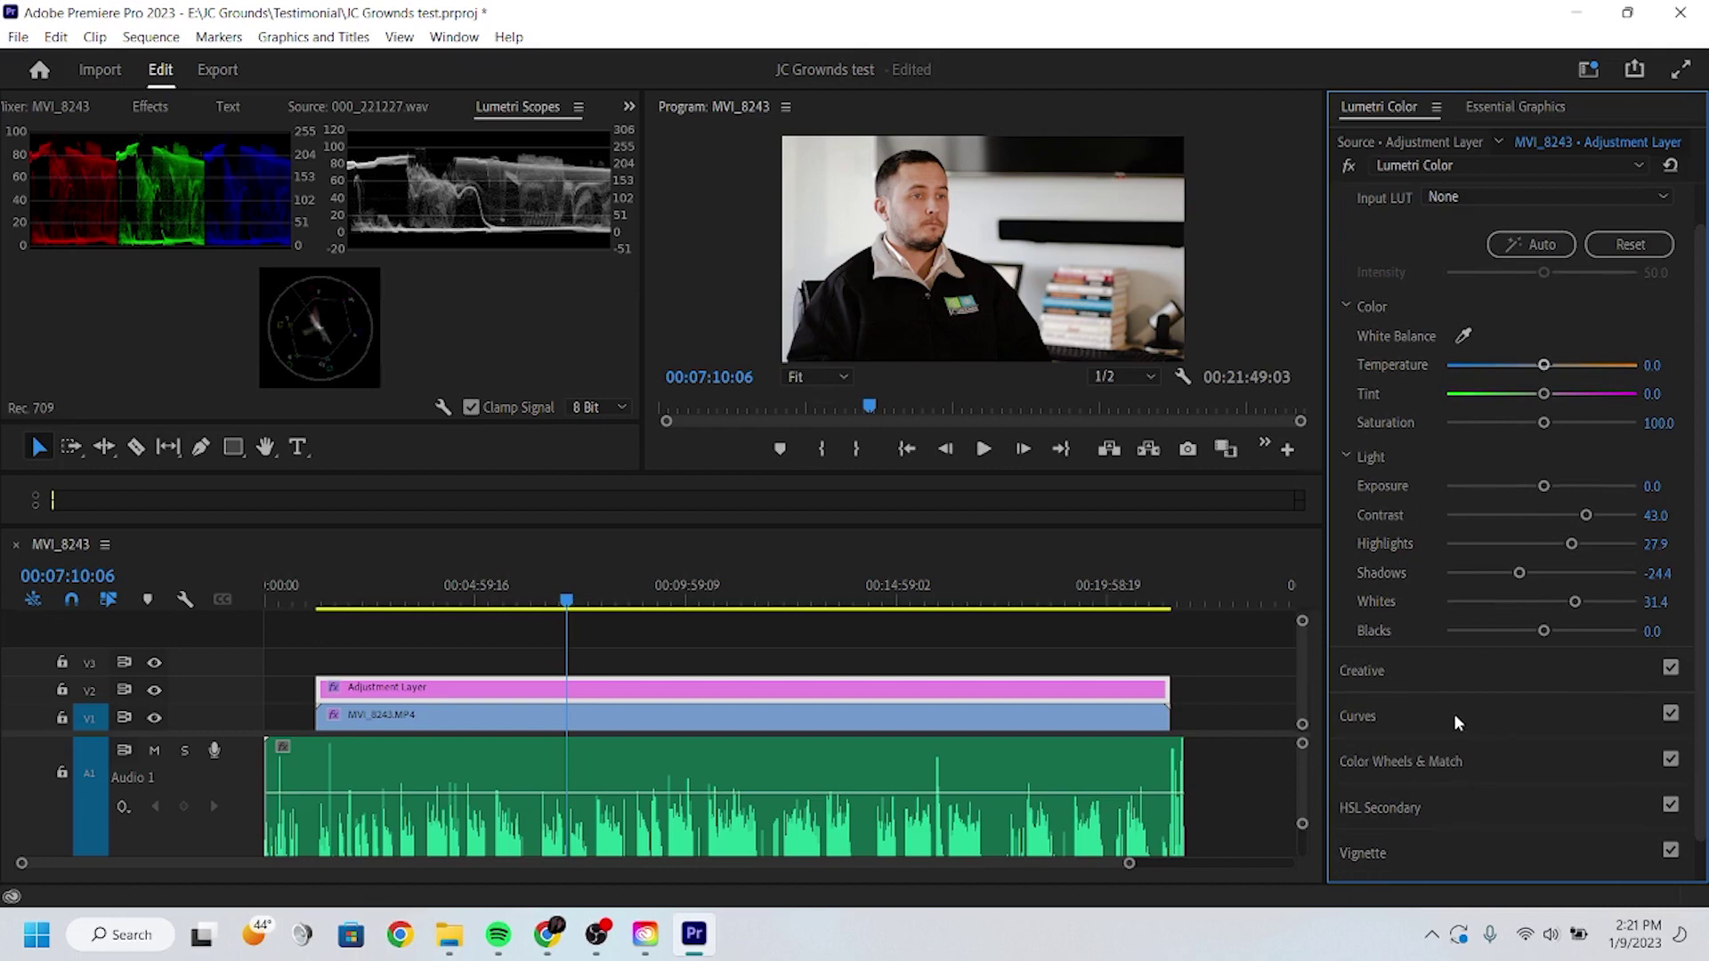
click(1455, 713)
click(1433, 207)
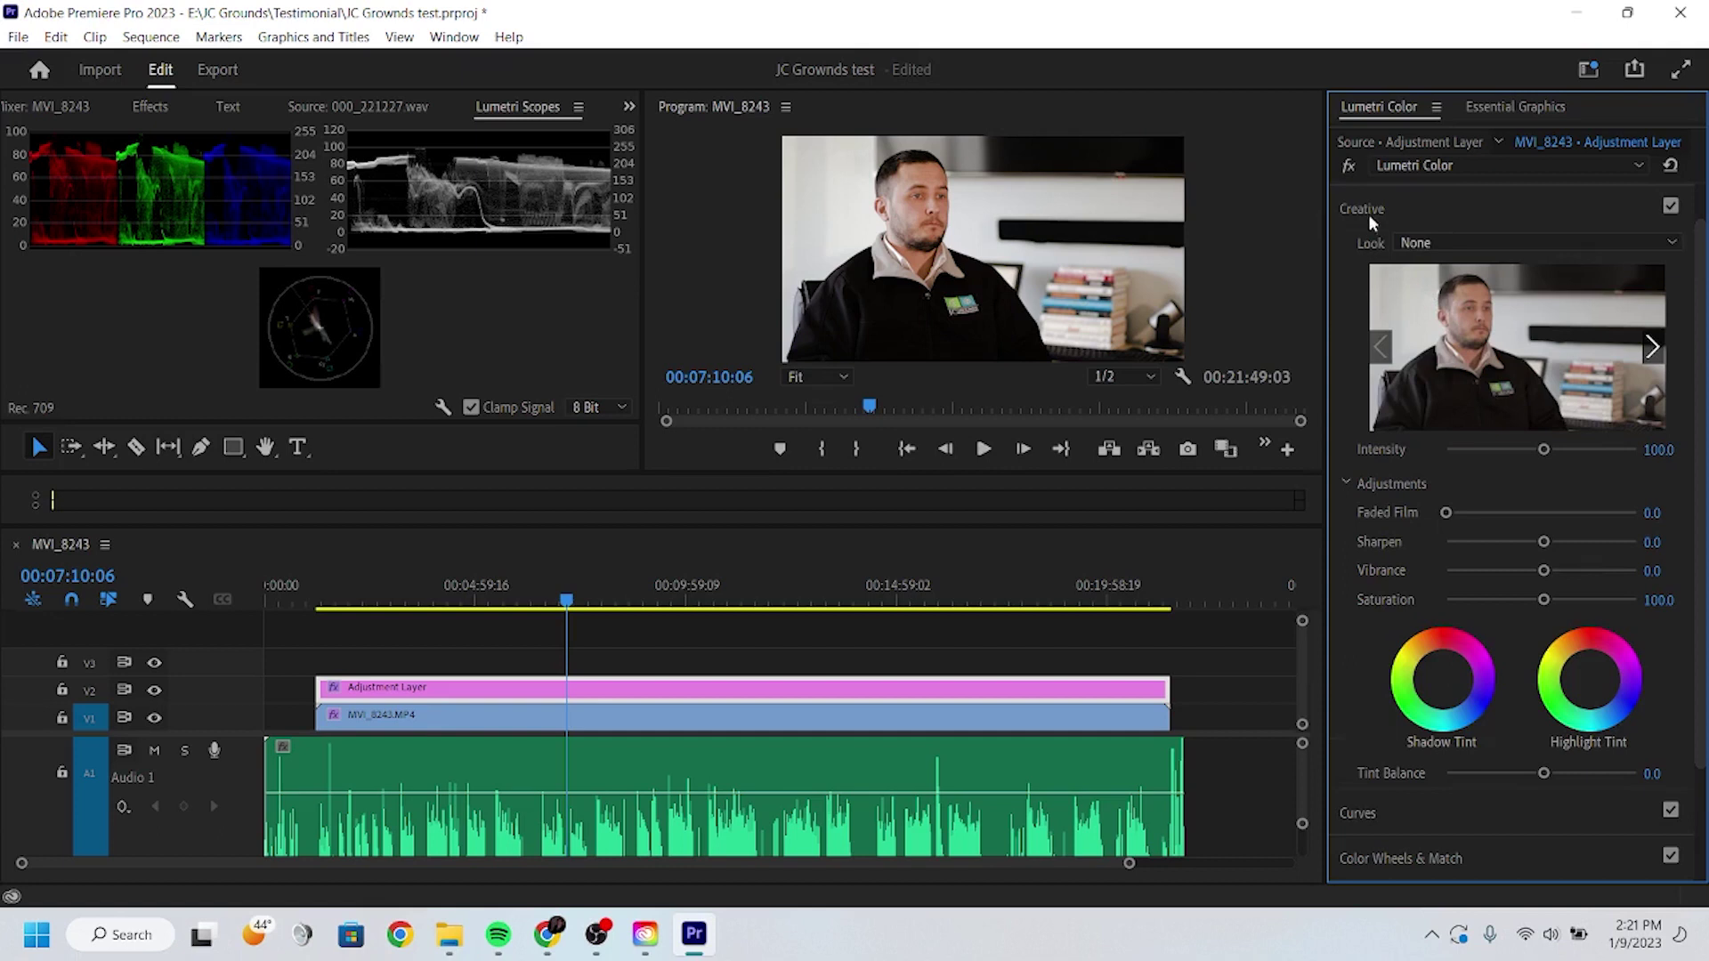
click(1572, 244)
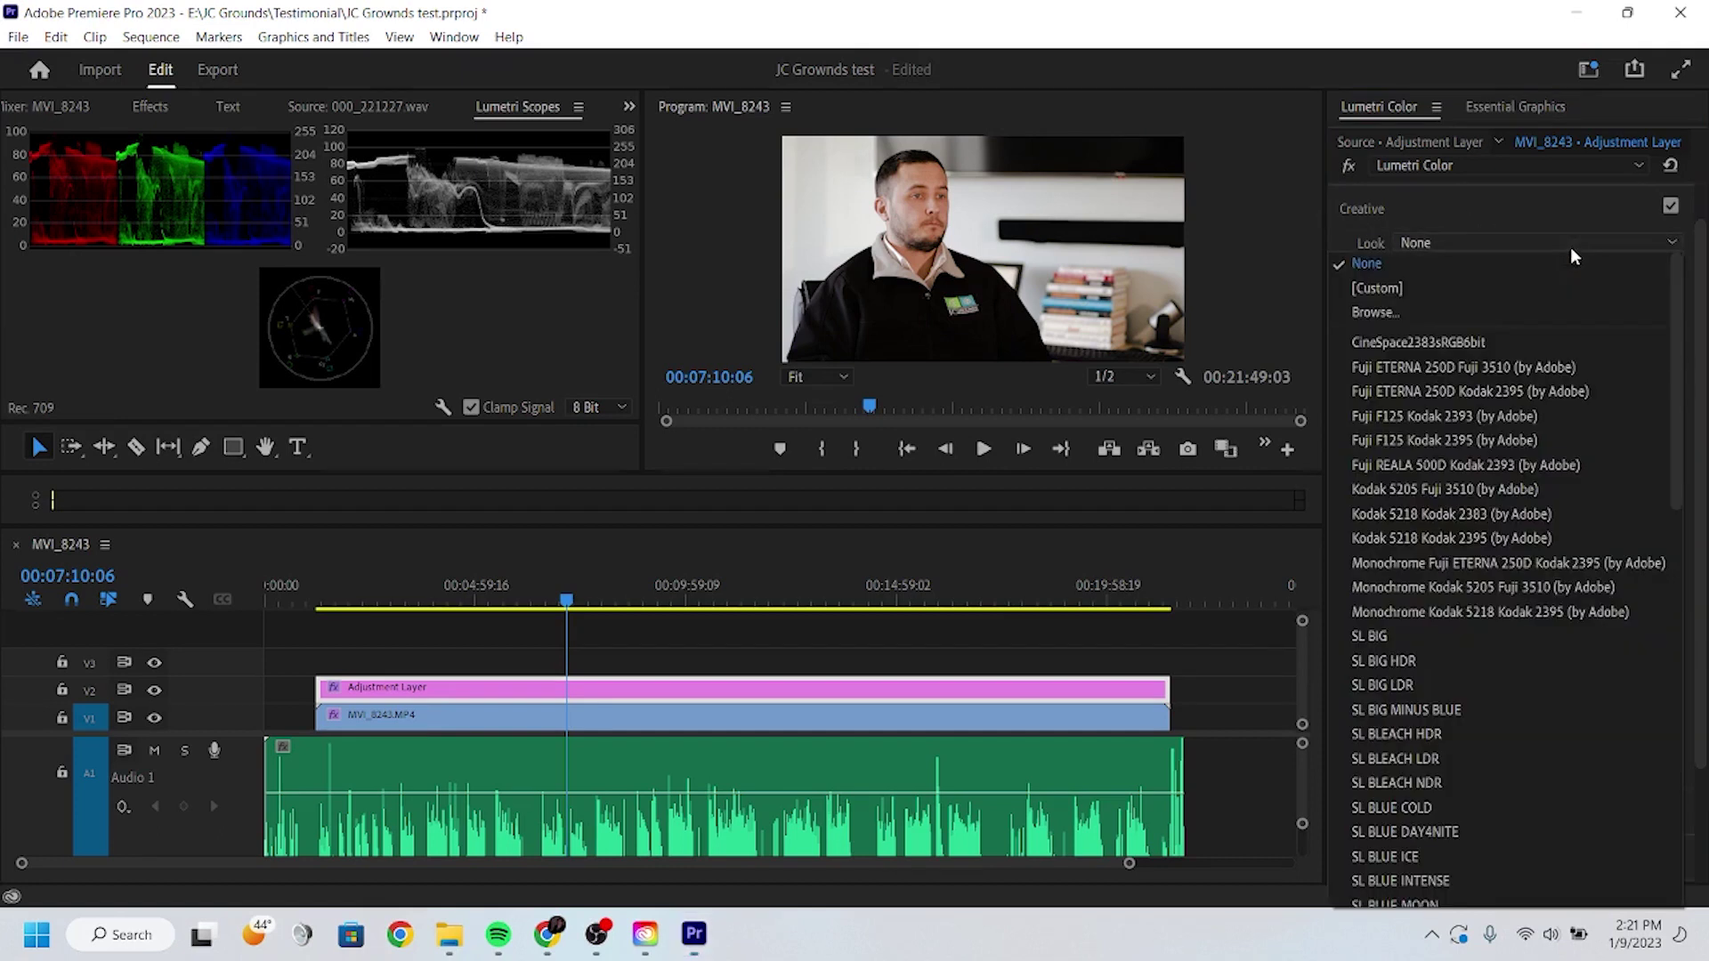
scroll(1519, 661, down, 10)
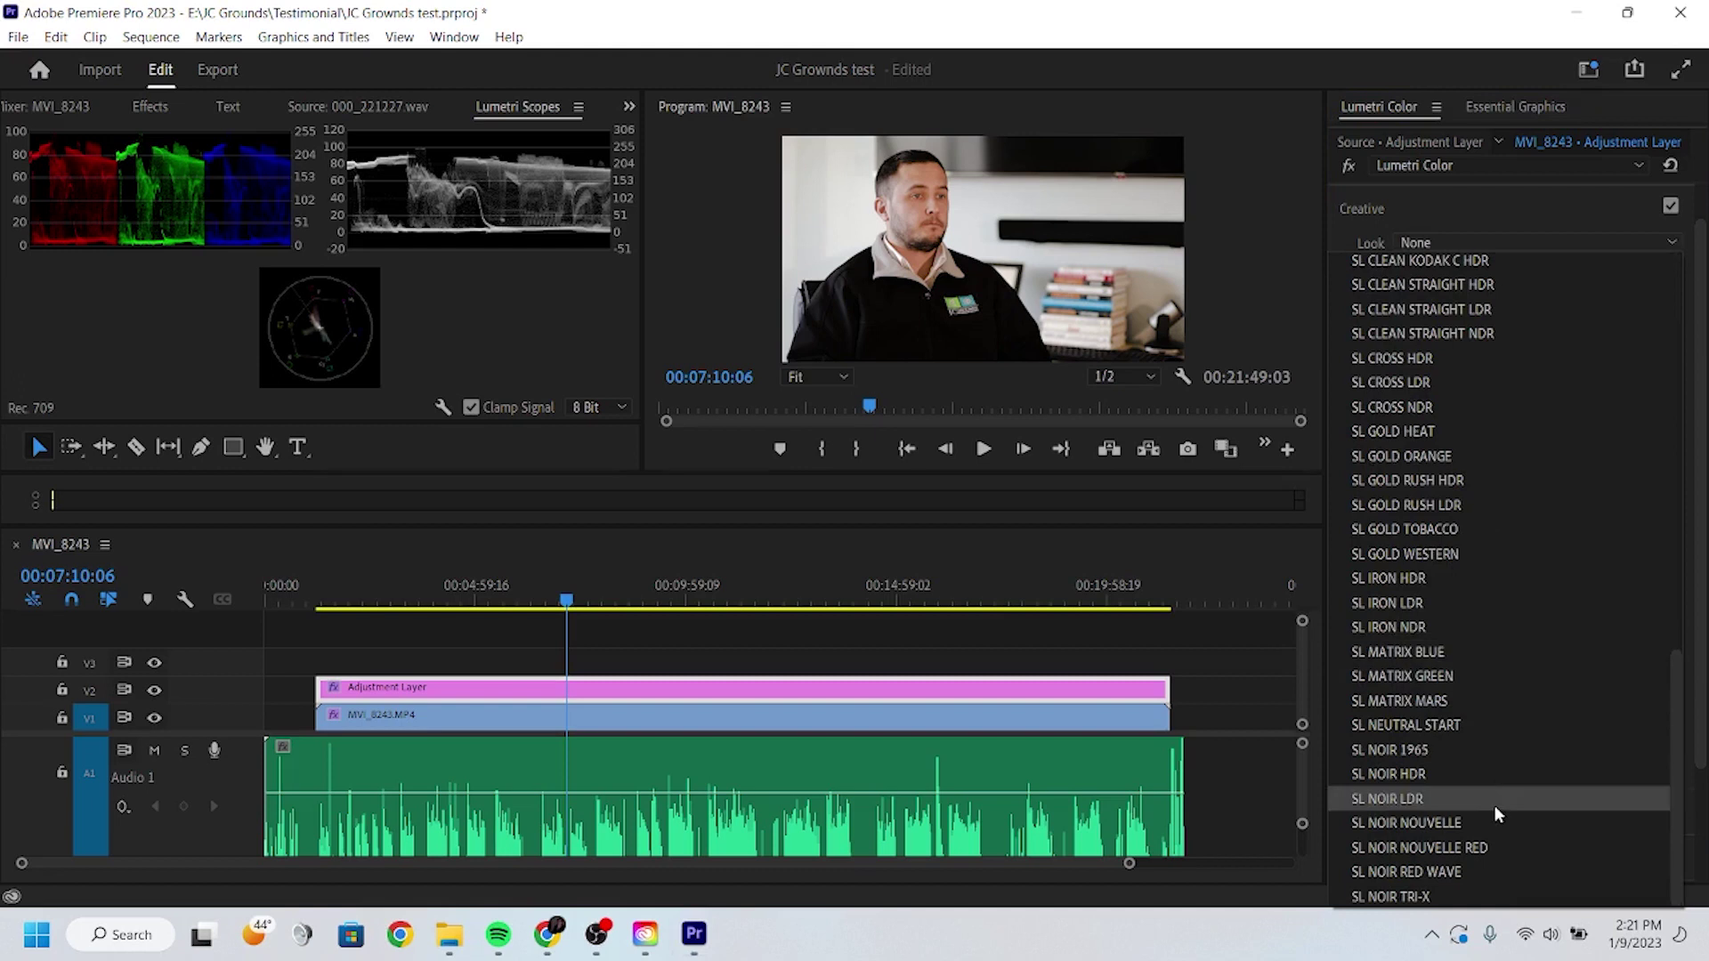
scroll(1495, 811, up, 3)
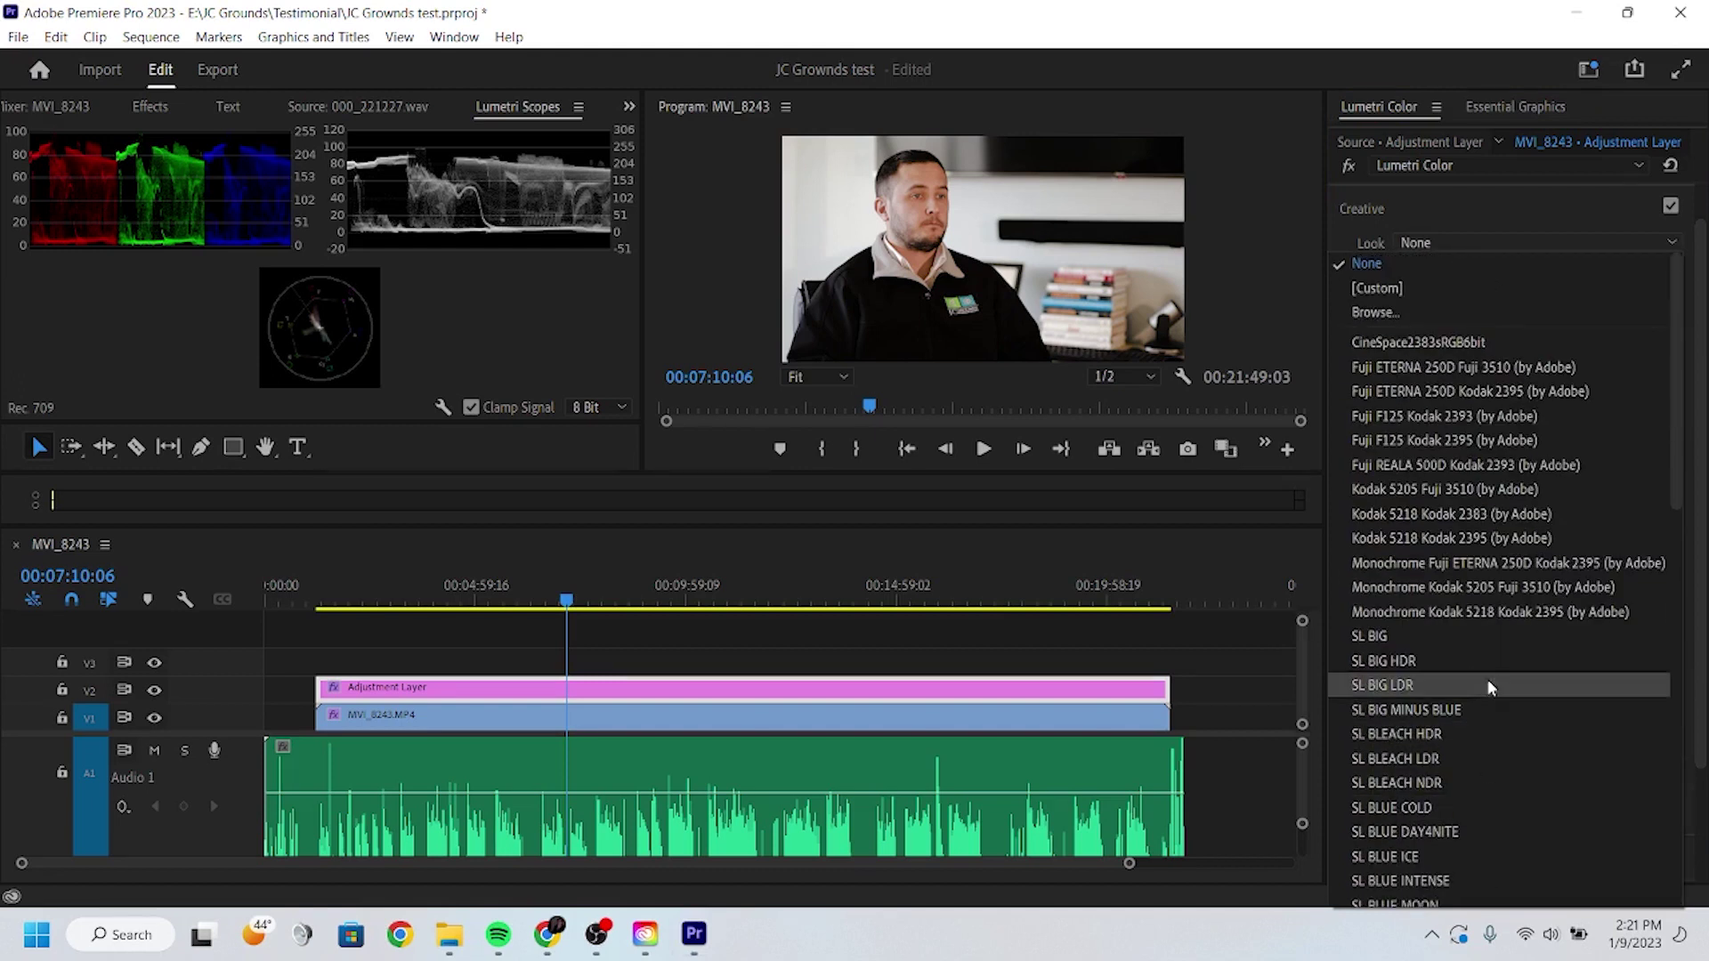
Preview several creative looks and apply SL BLUE INTENSE
click(1453, 714)
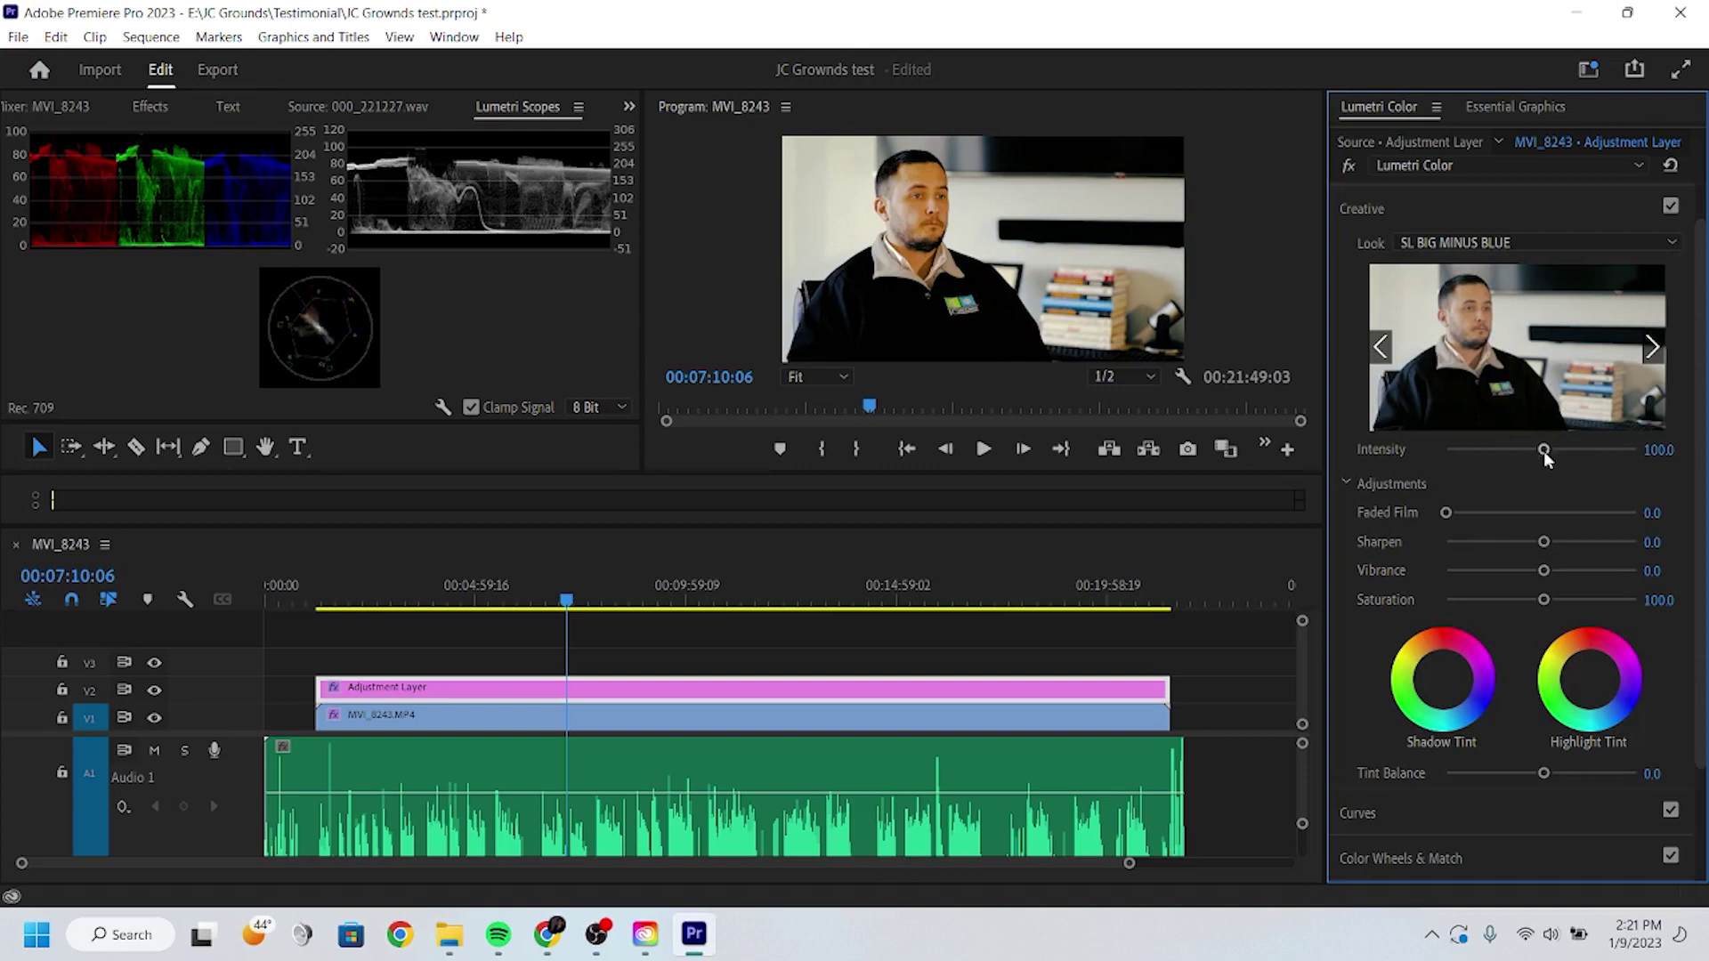
click(1379, 356)
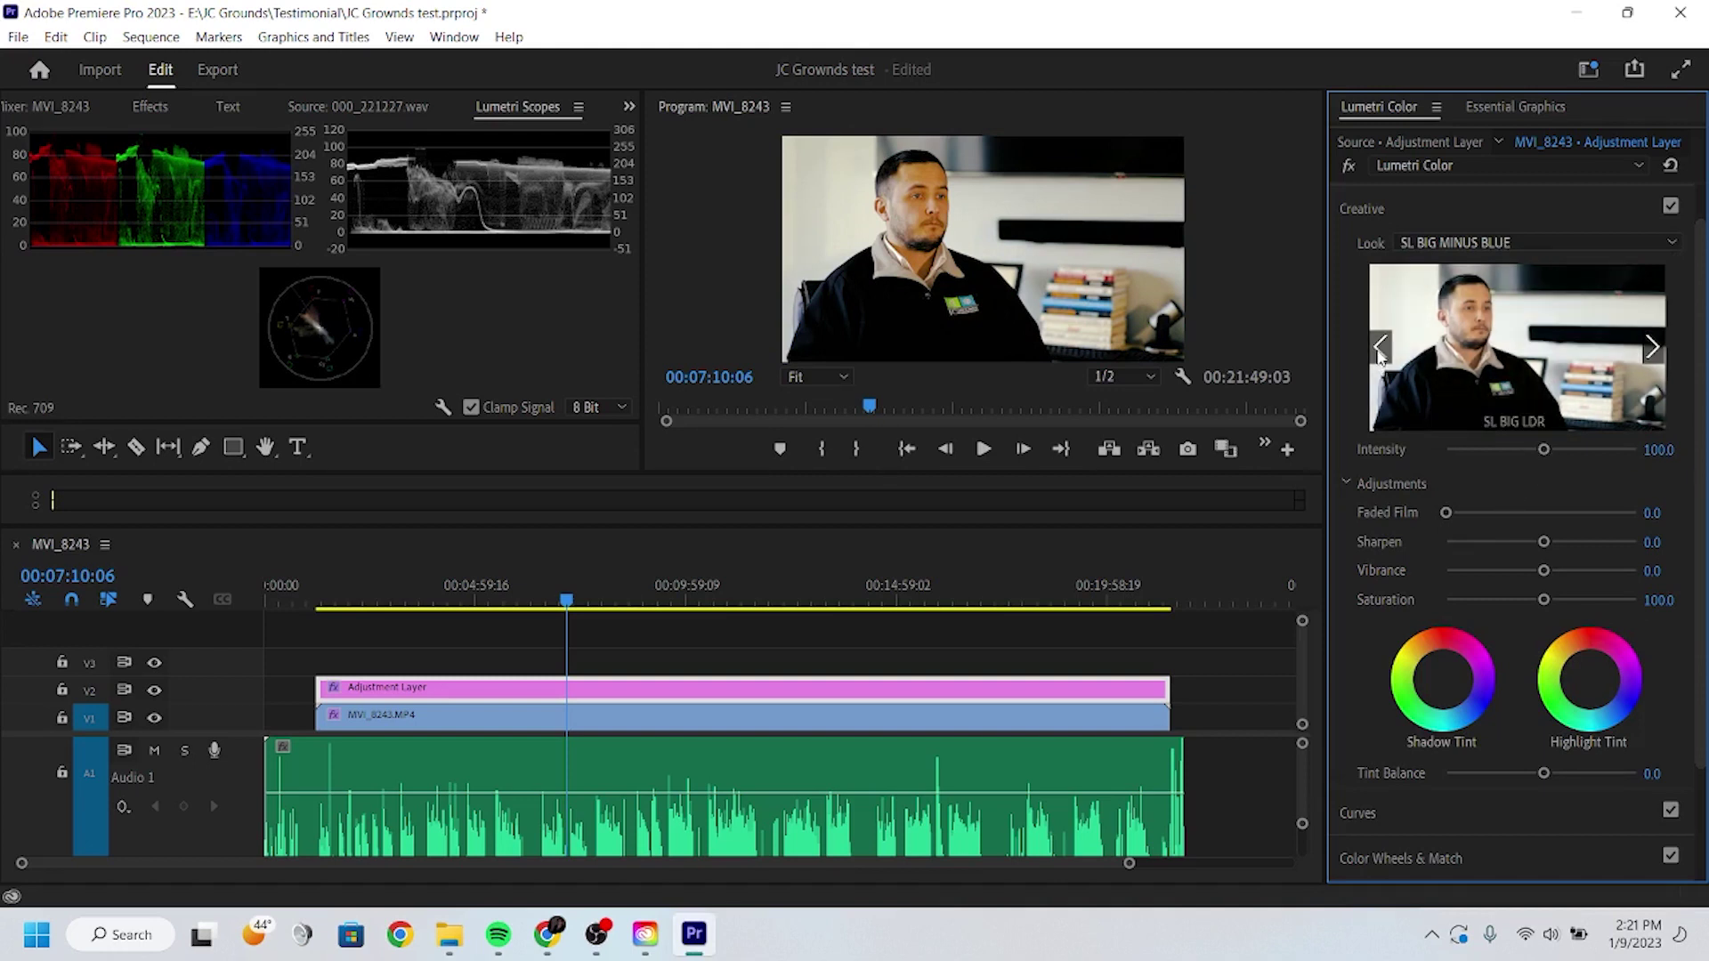
click(1379, 356)
click(1379, 347)
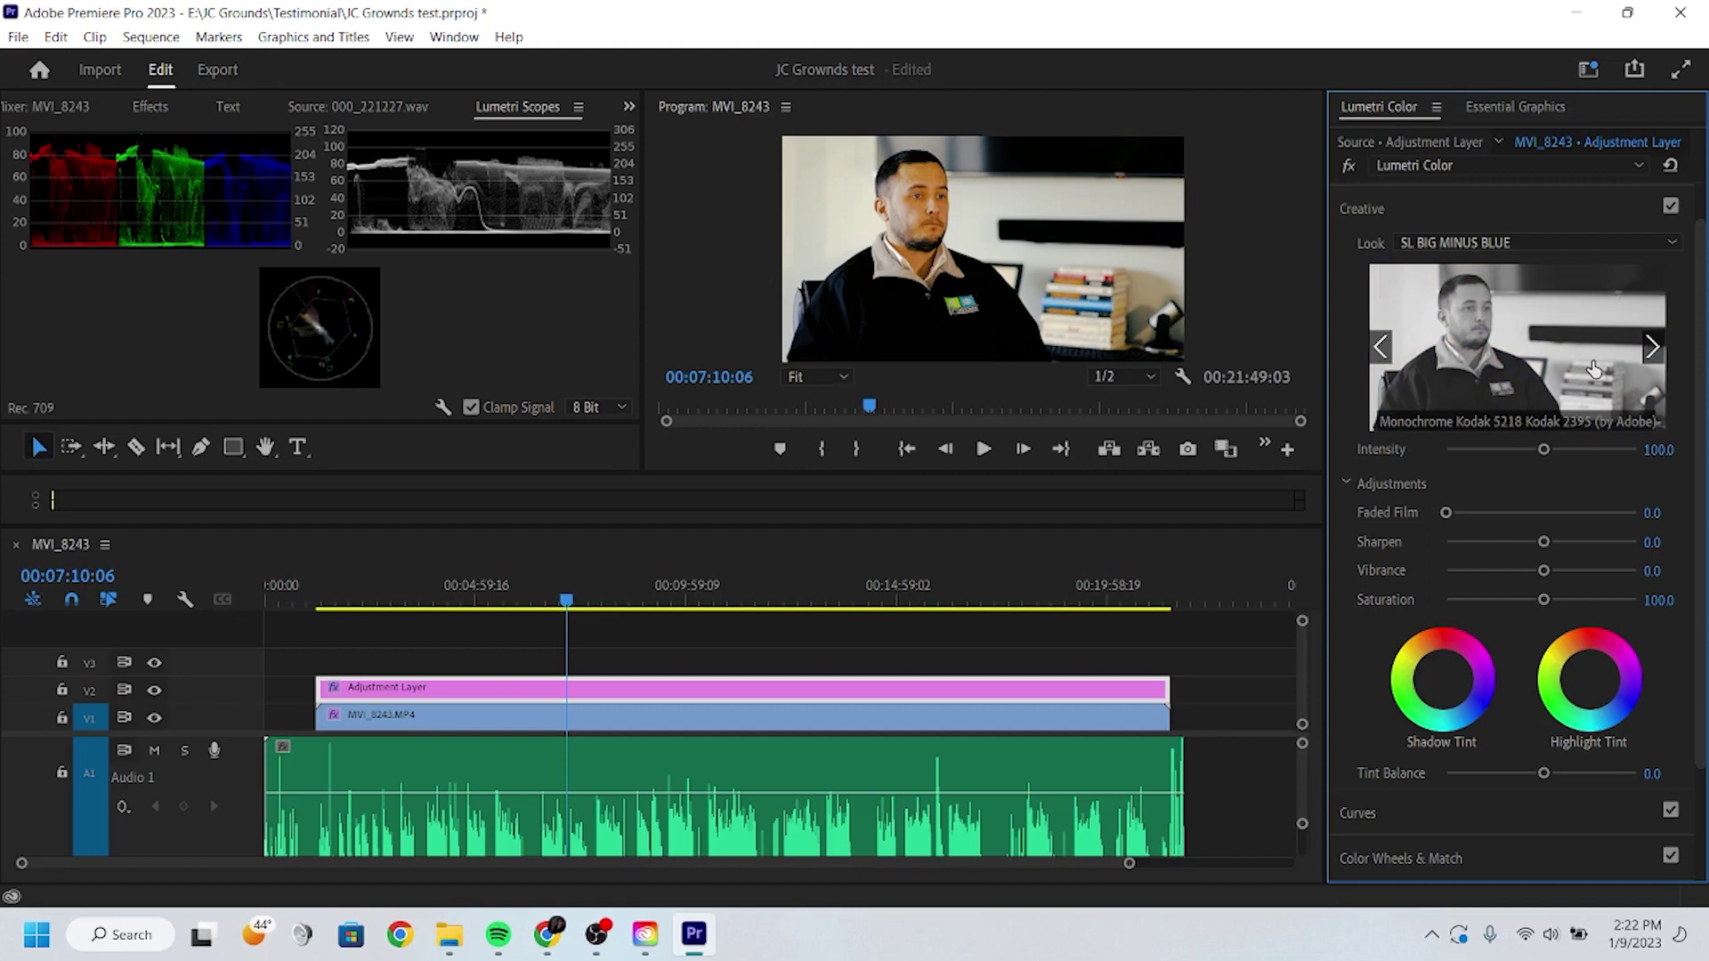
click(1653, 347)
click(1653, 347)
click(1653, 348)
click(1653, 348)
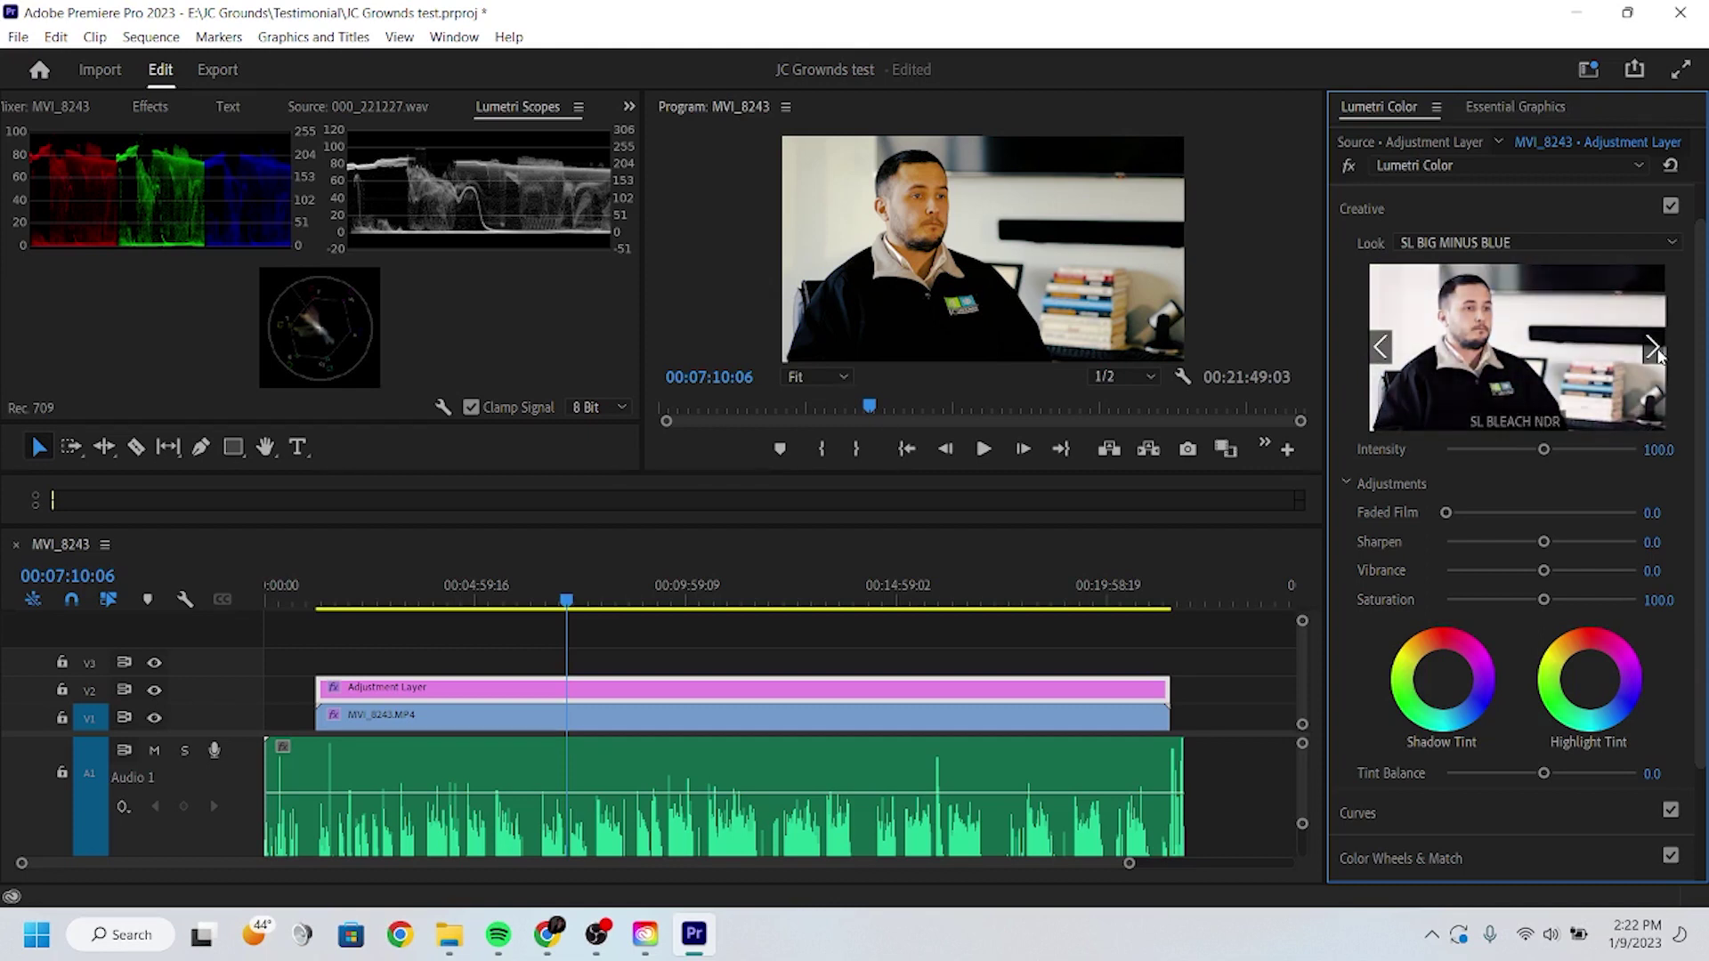
click(1653, 347)
click(1653, 347)
click(1653, 347)
click(1653, 347)
click(1487, 372)
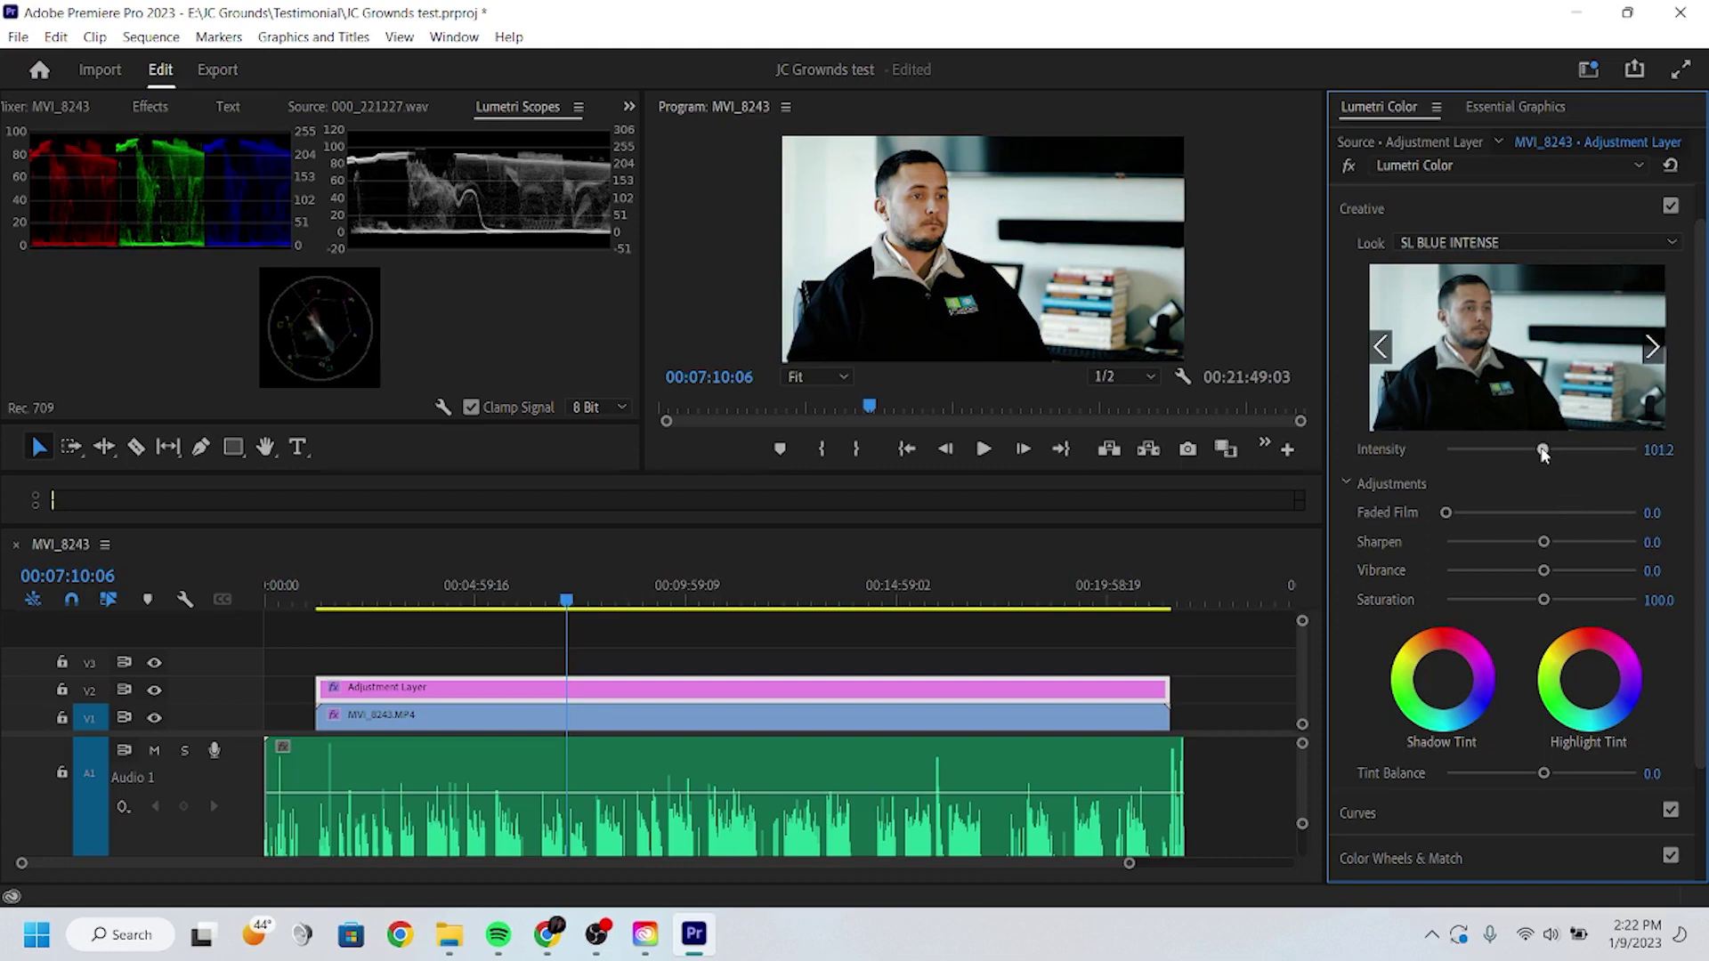
Set the look's Intensity to 50.0 and Faded Film to 34.3
drag(1544, 453, 1325, 450)
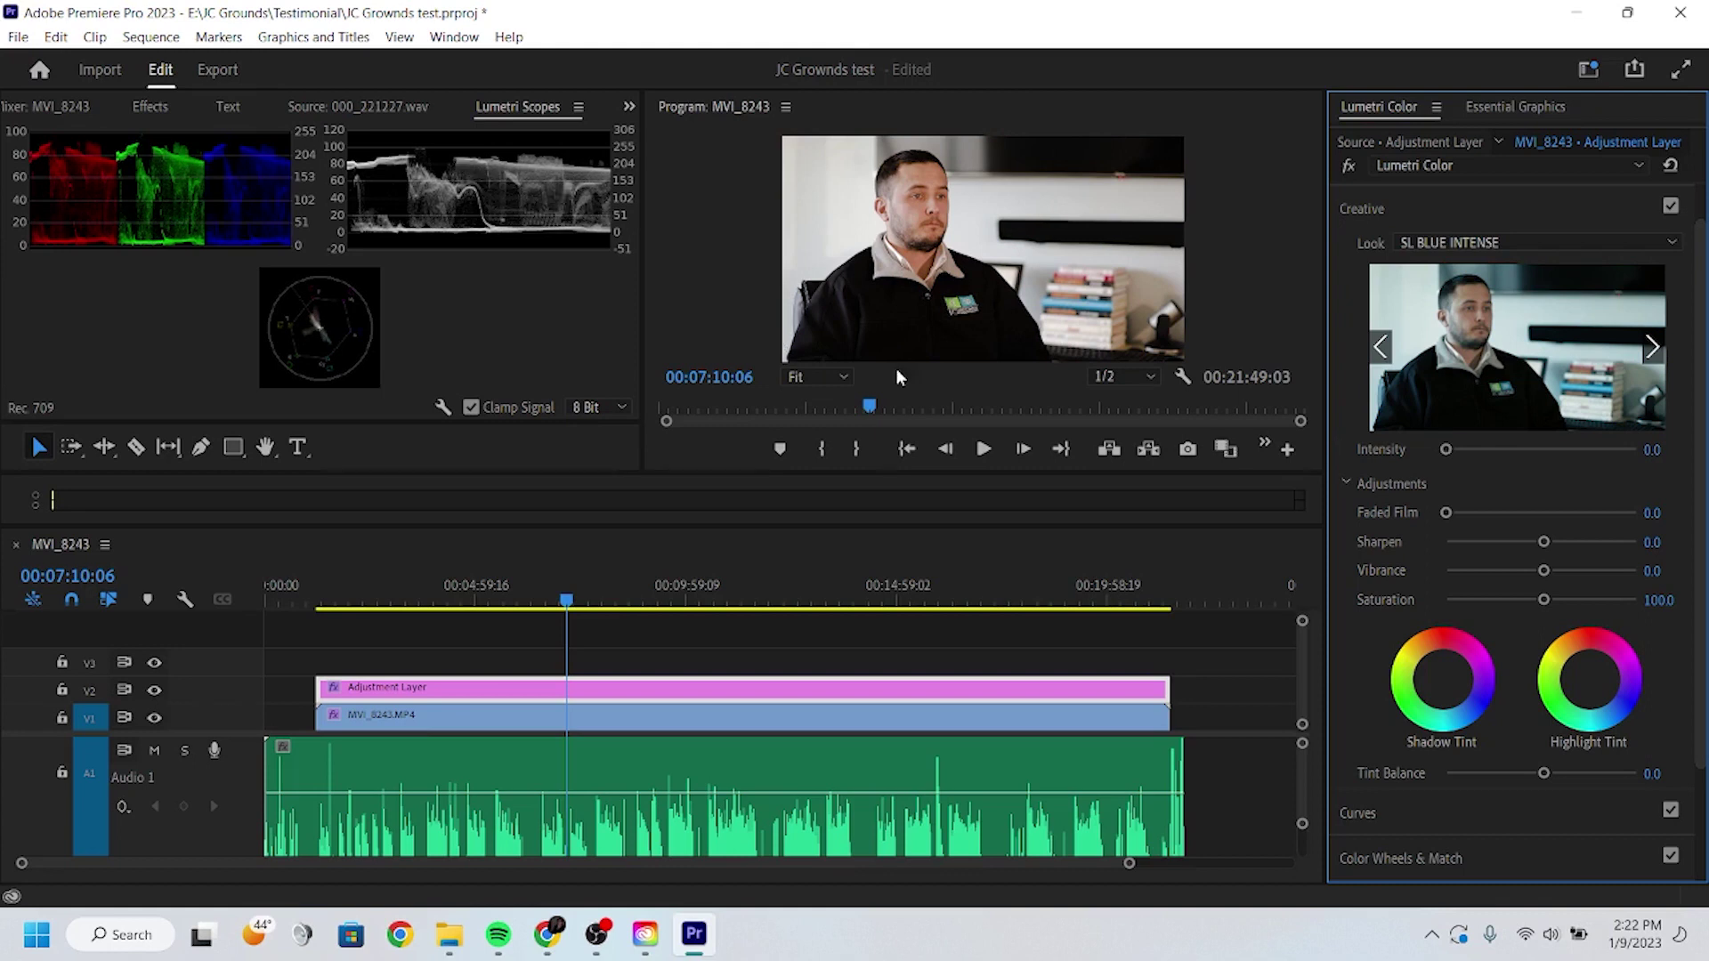
drag(1450, 451, 1494, 451)
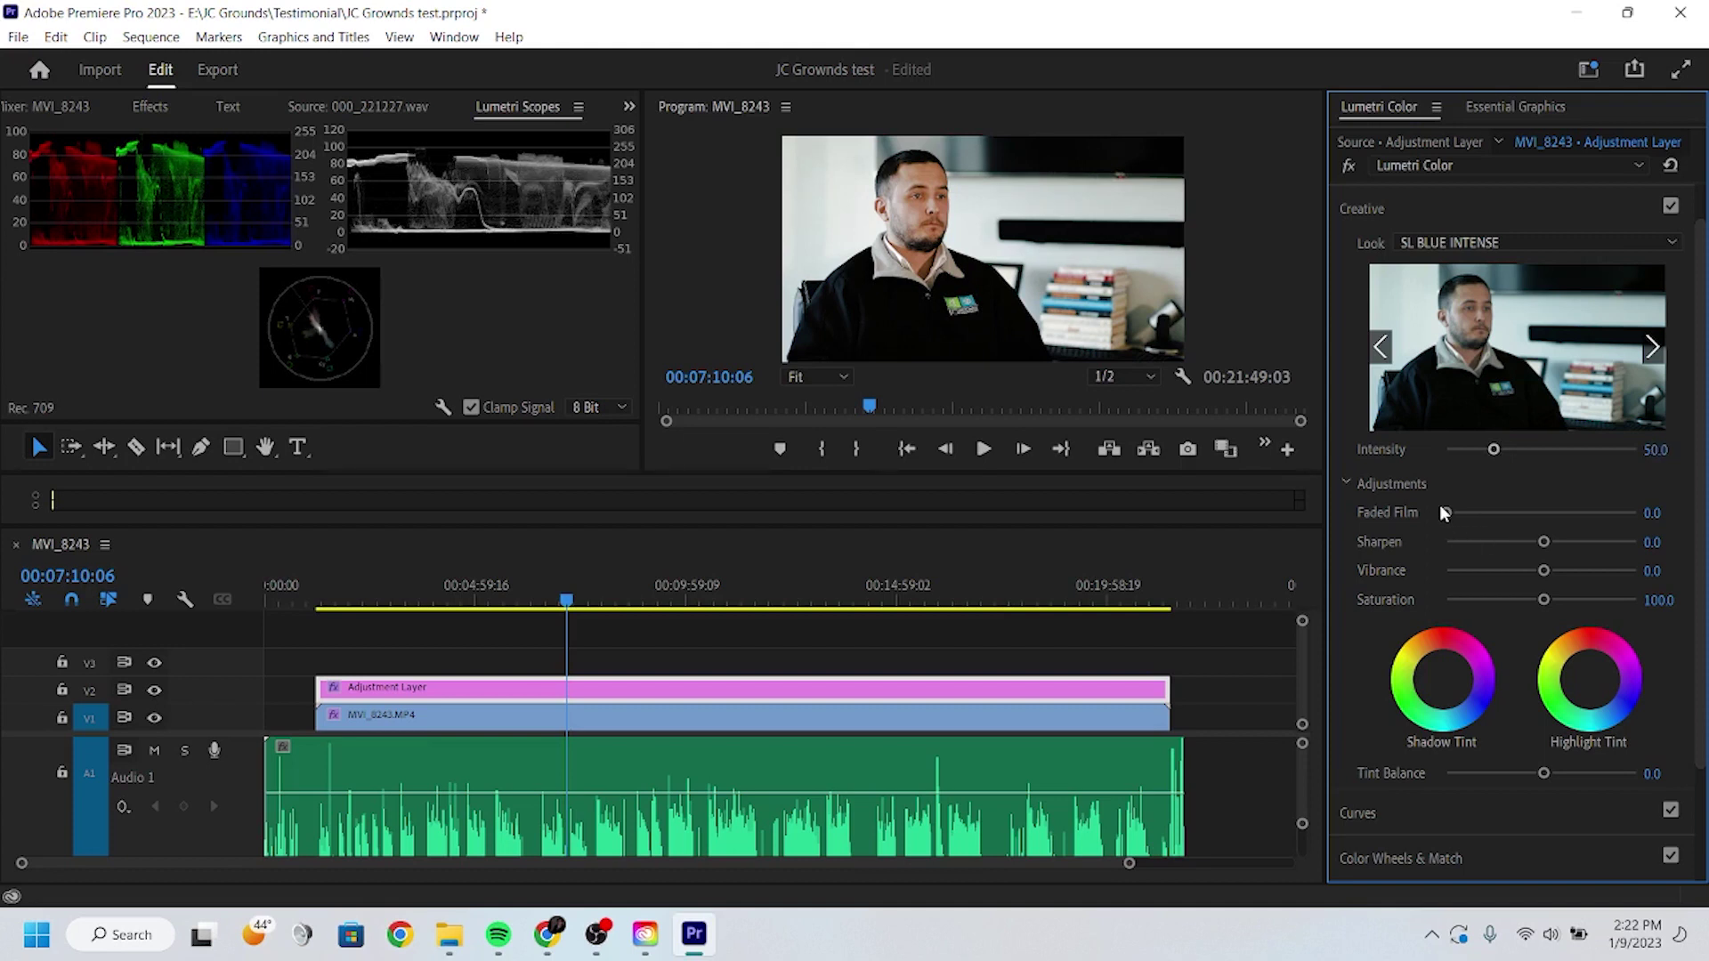
drag(1446, 512, 1509, 522)
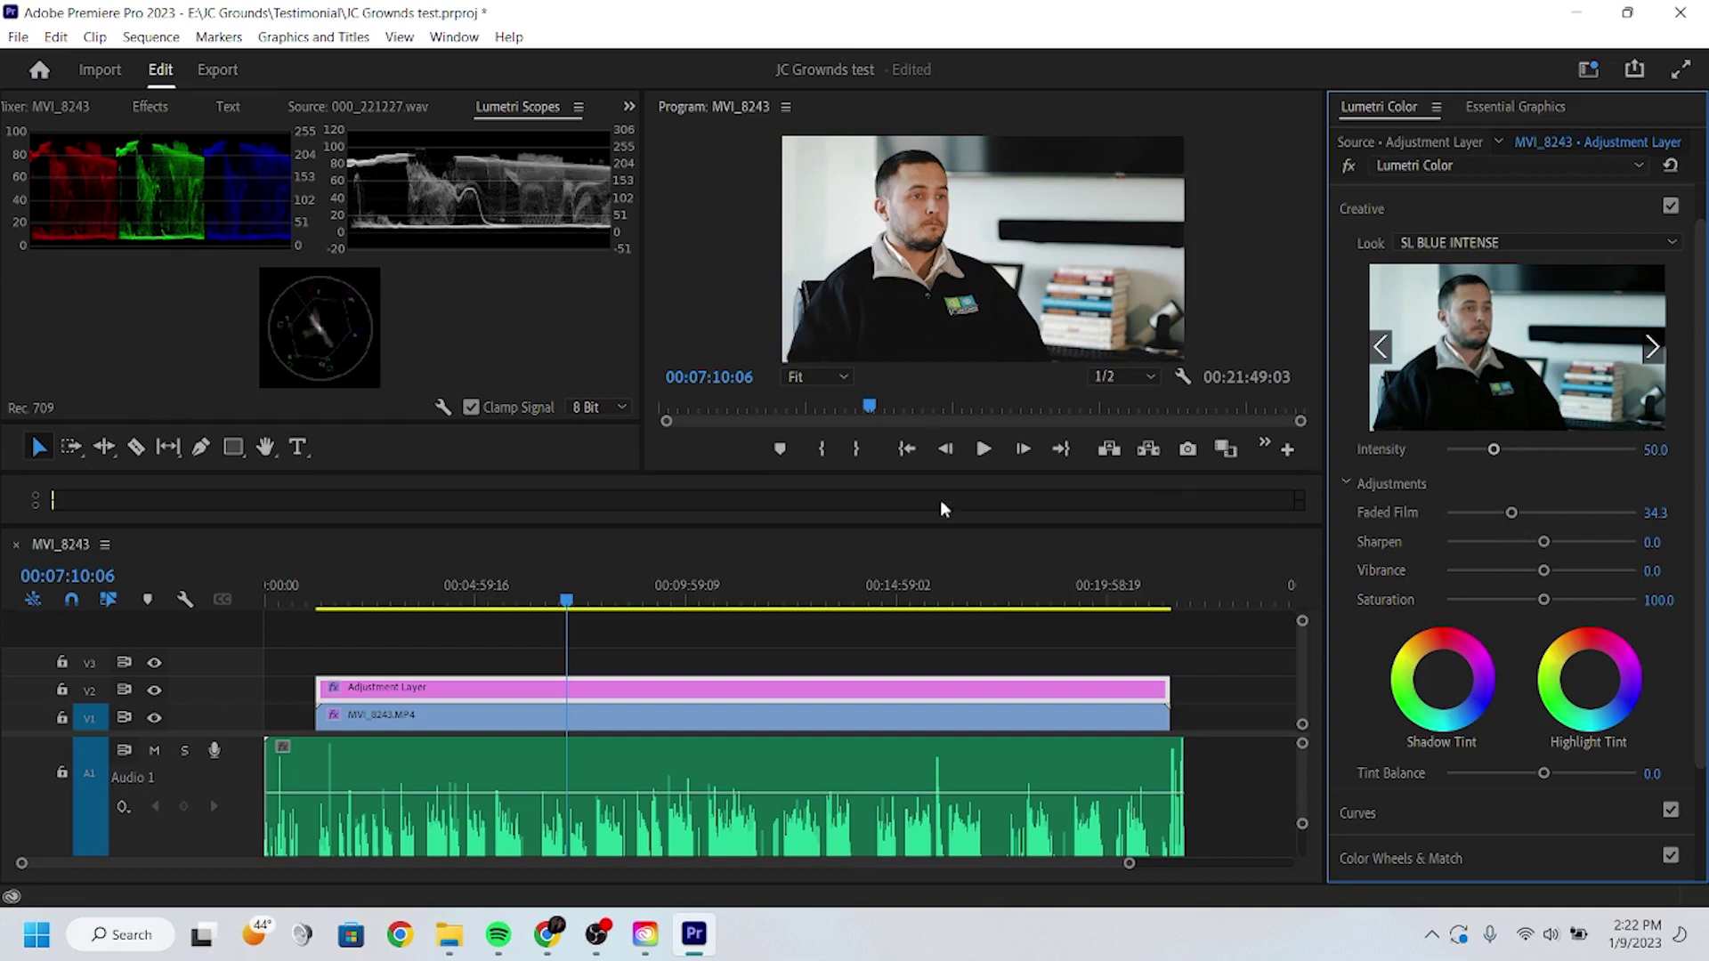
Compare the grade against the original footage, then expand the Curves section
click(1349, 167)
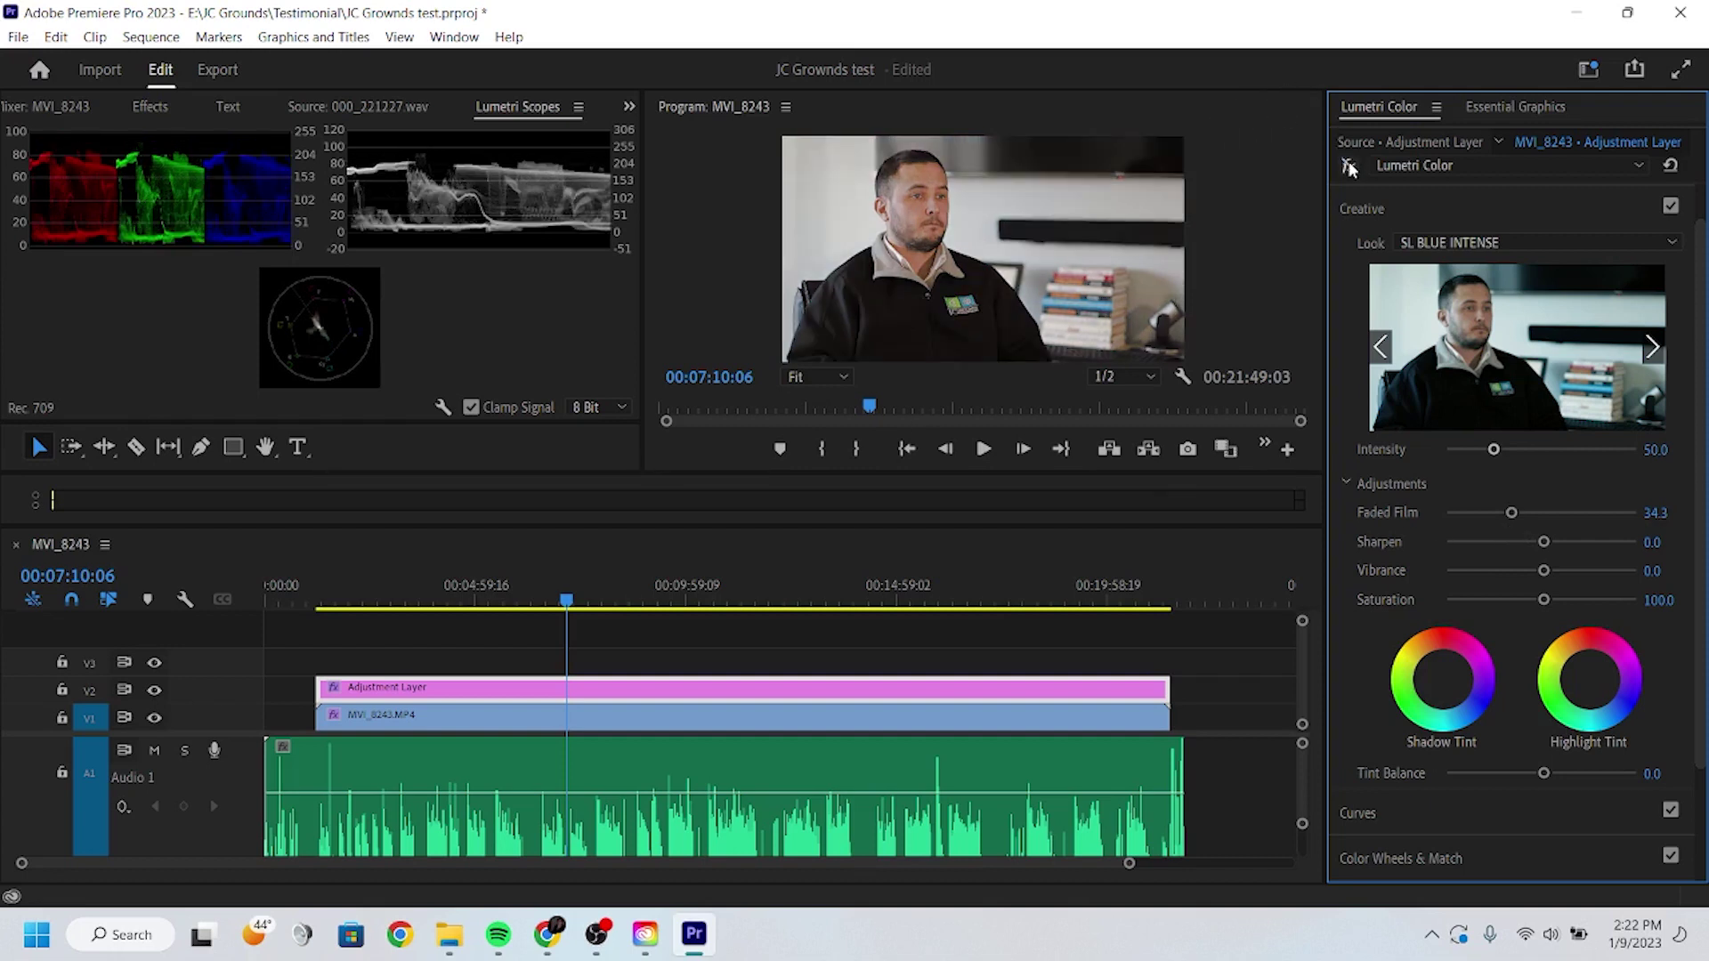
click(1349, 166)
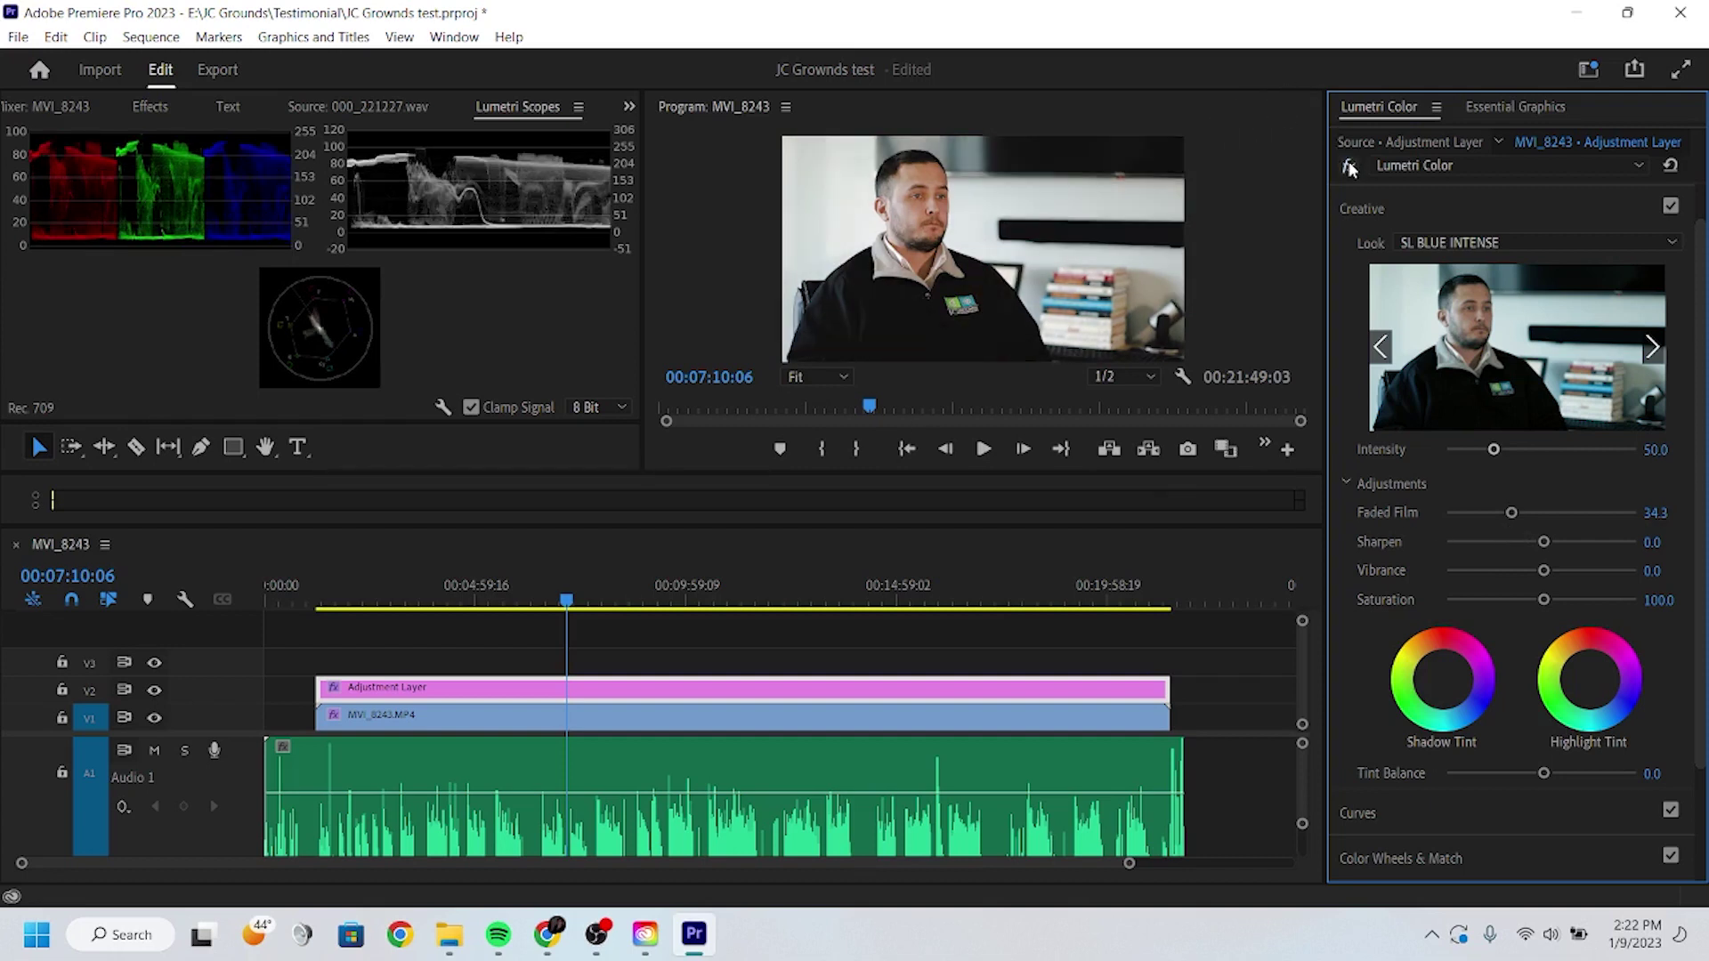
click(1476, 819)
click(1552, 198)
click(1565, 810)
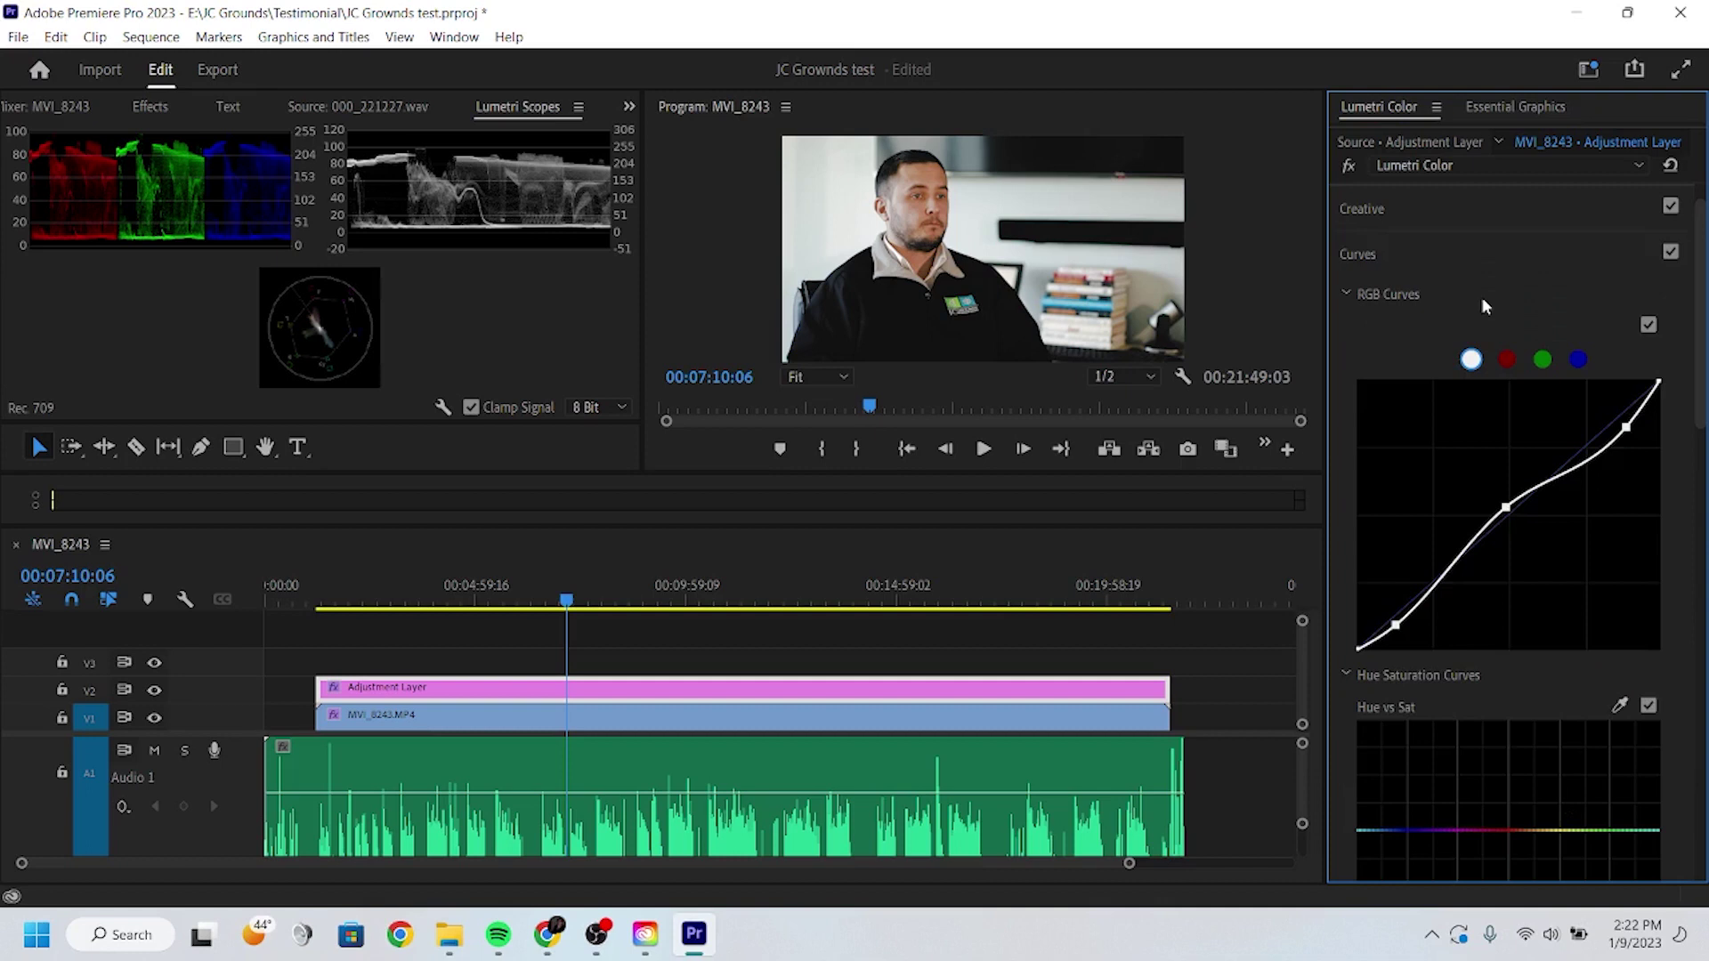
Scroll through the RGB and Hue Saturation curve graphs
scroll(1522, 556, down, 8)
scroll(1515, 563, up, 4)
scroll(1511, 556, down, 2)
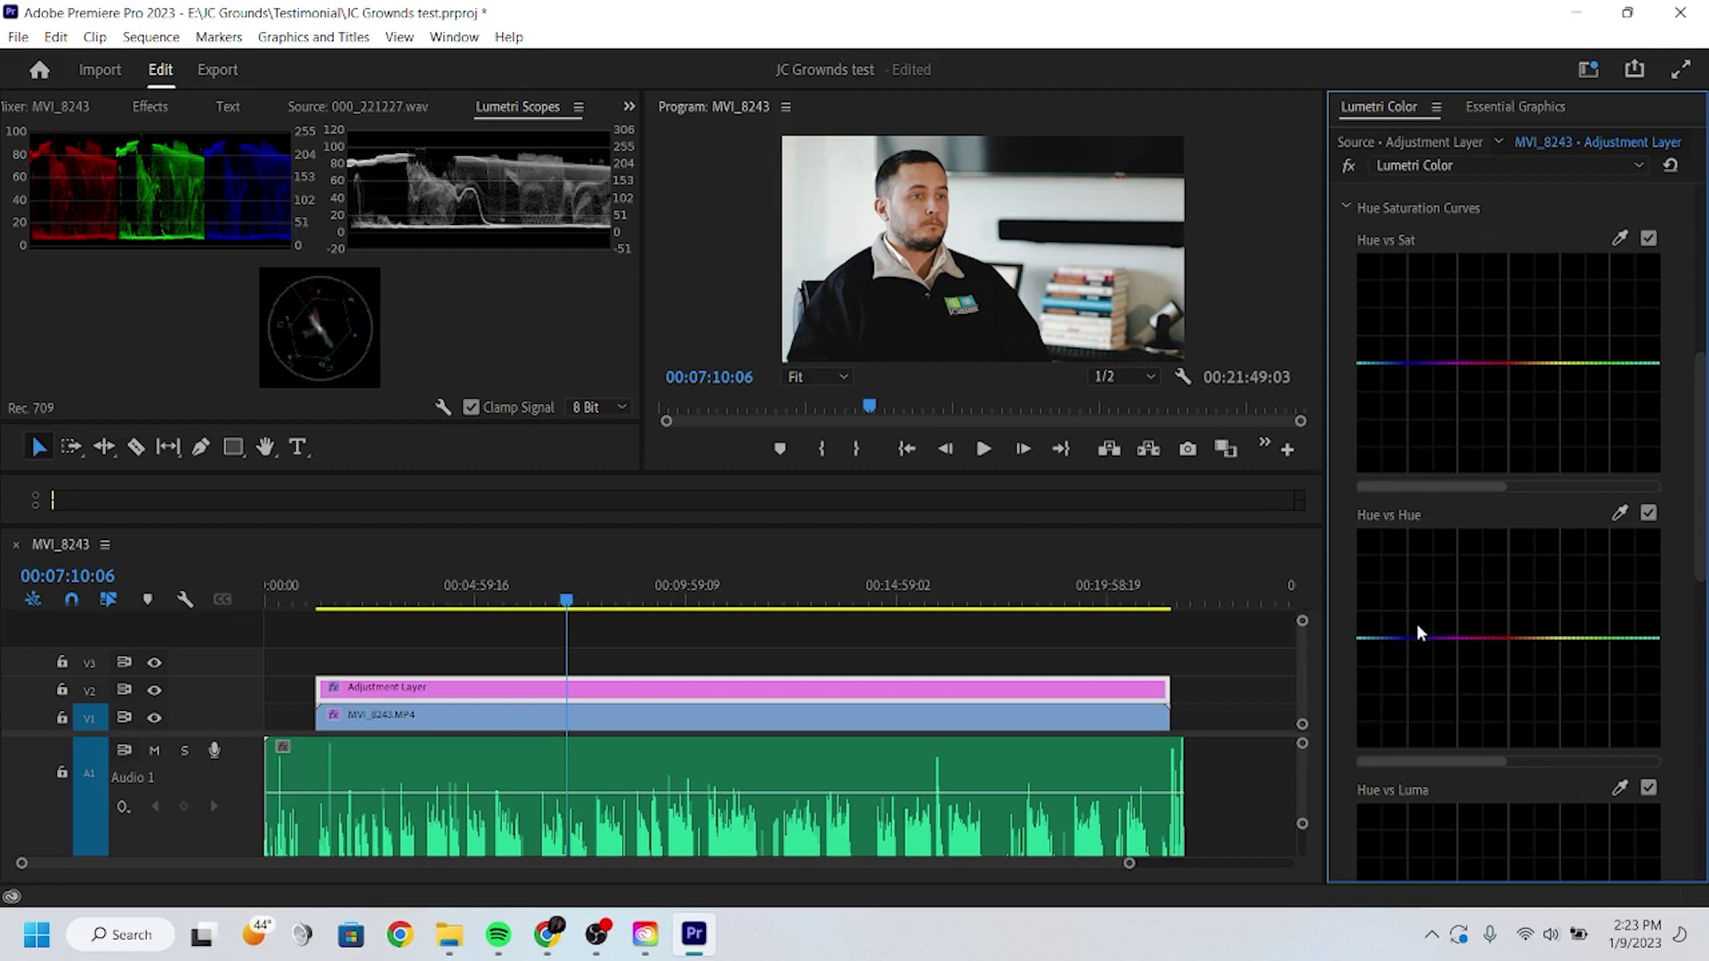
scroll(1416, 634, down, 1)
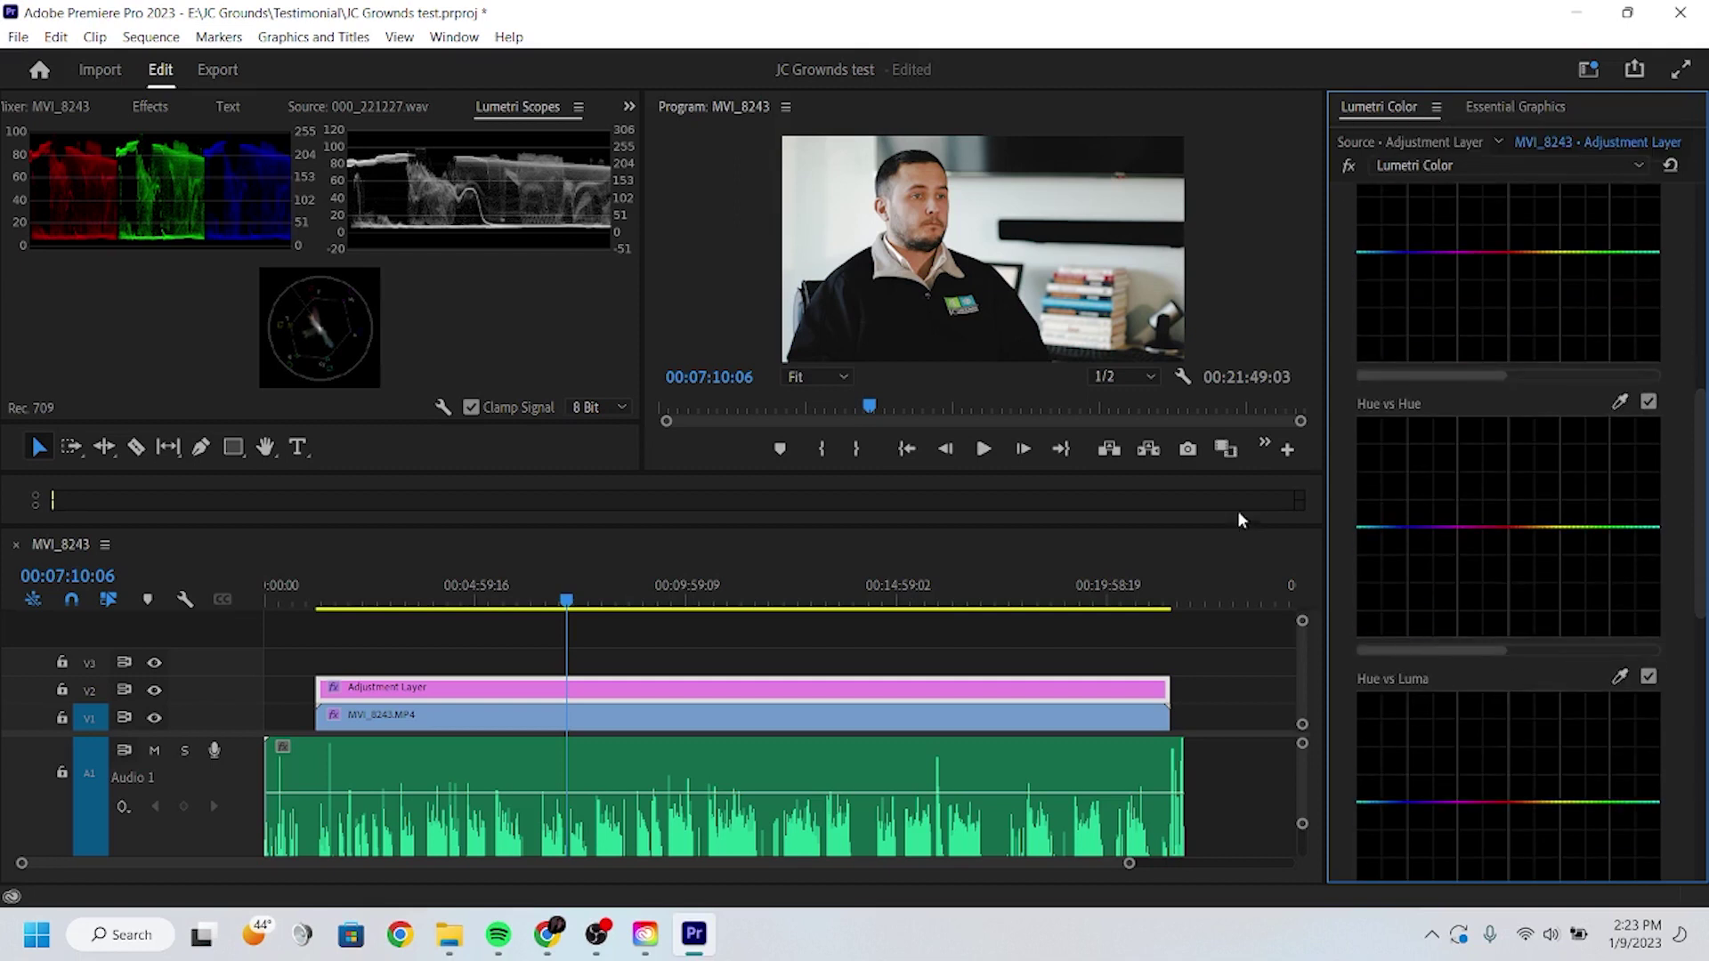
scroll(1382, 509, up, 6)
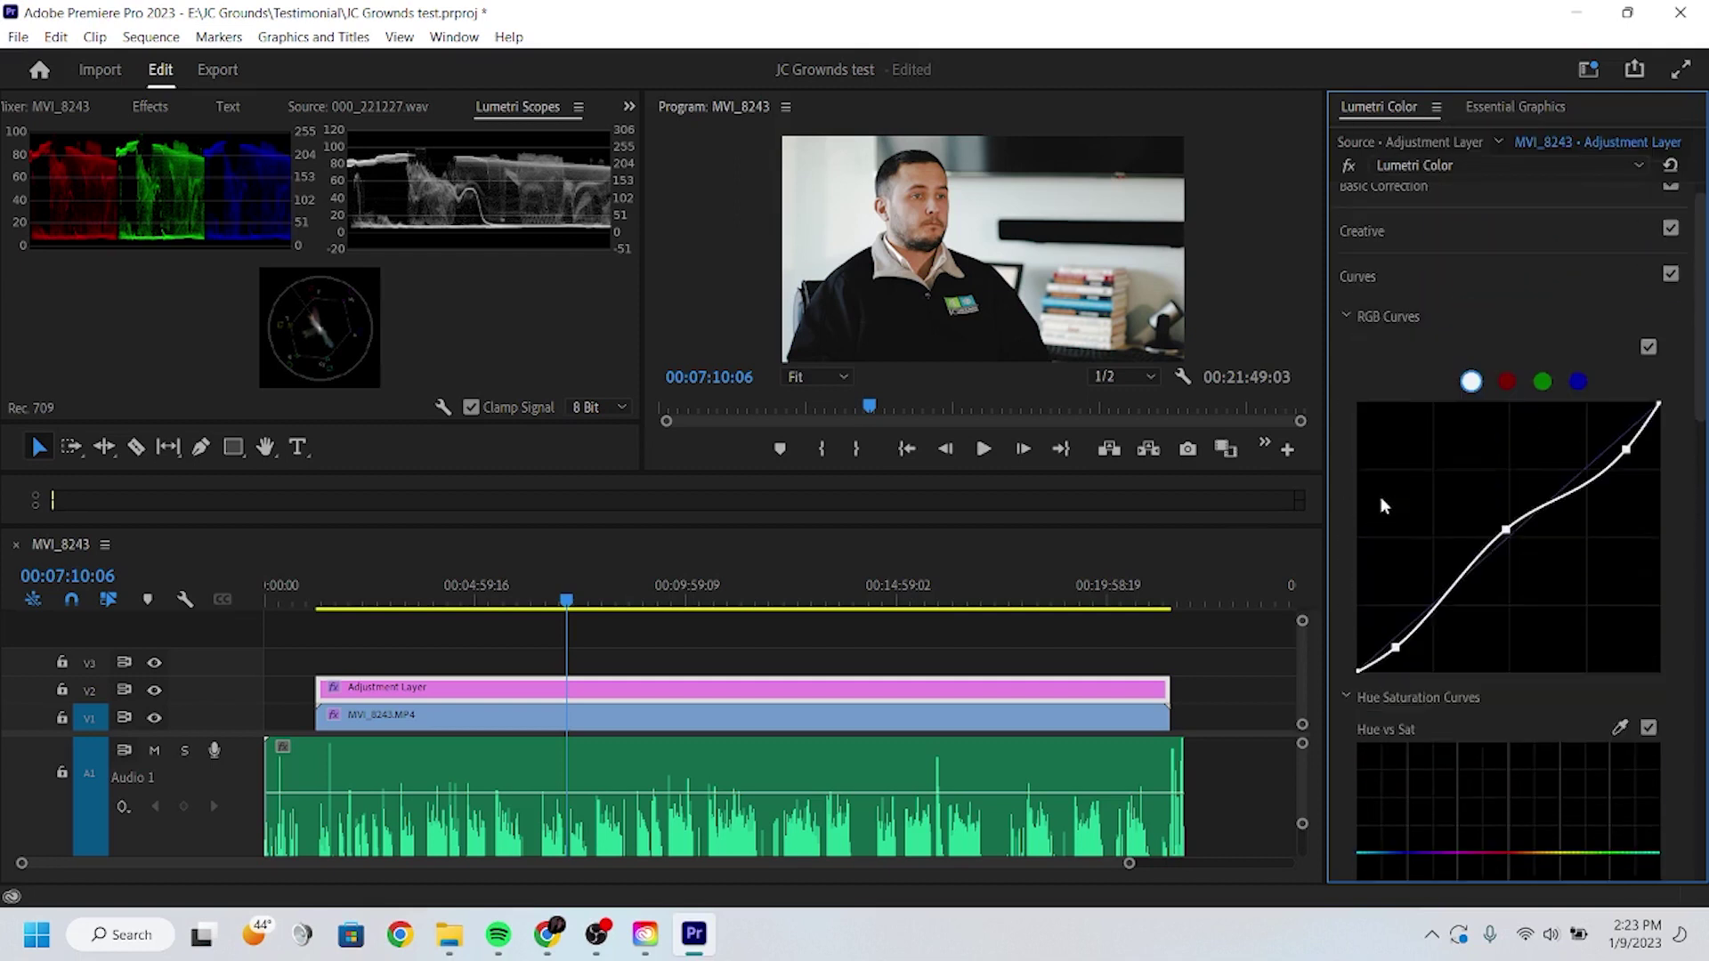
scroll(1384, 506, up, 1)
click(1474, 205)
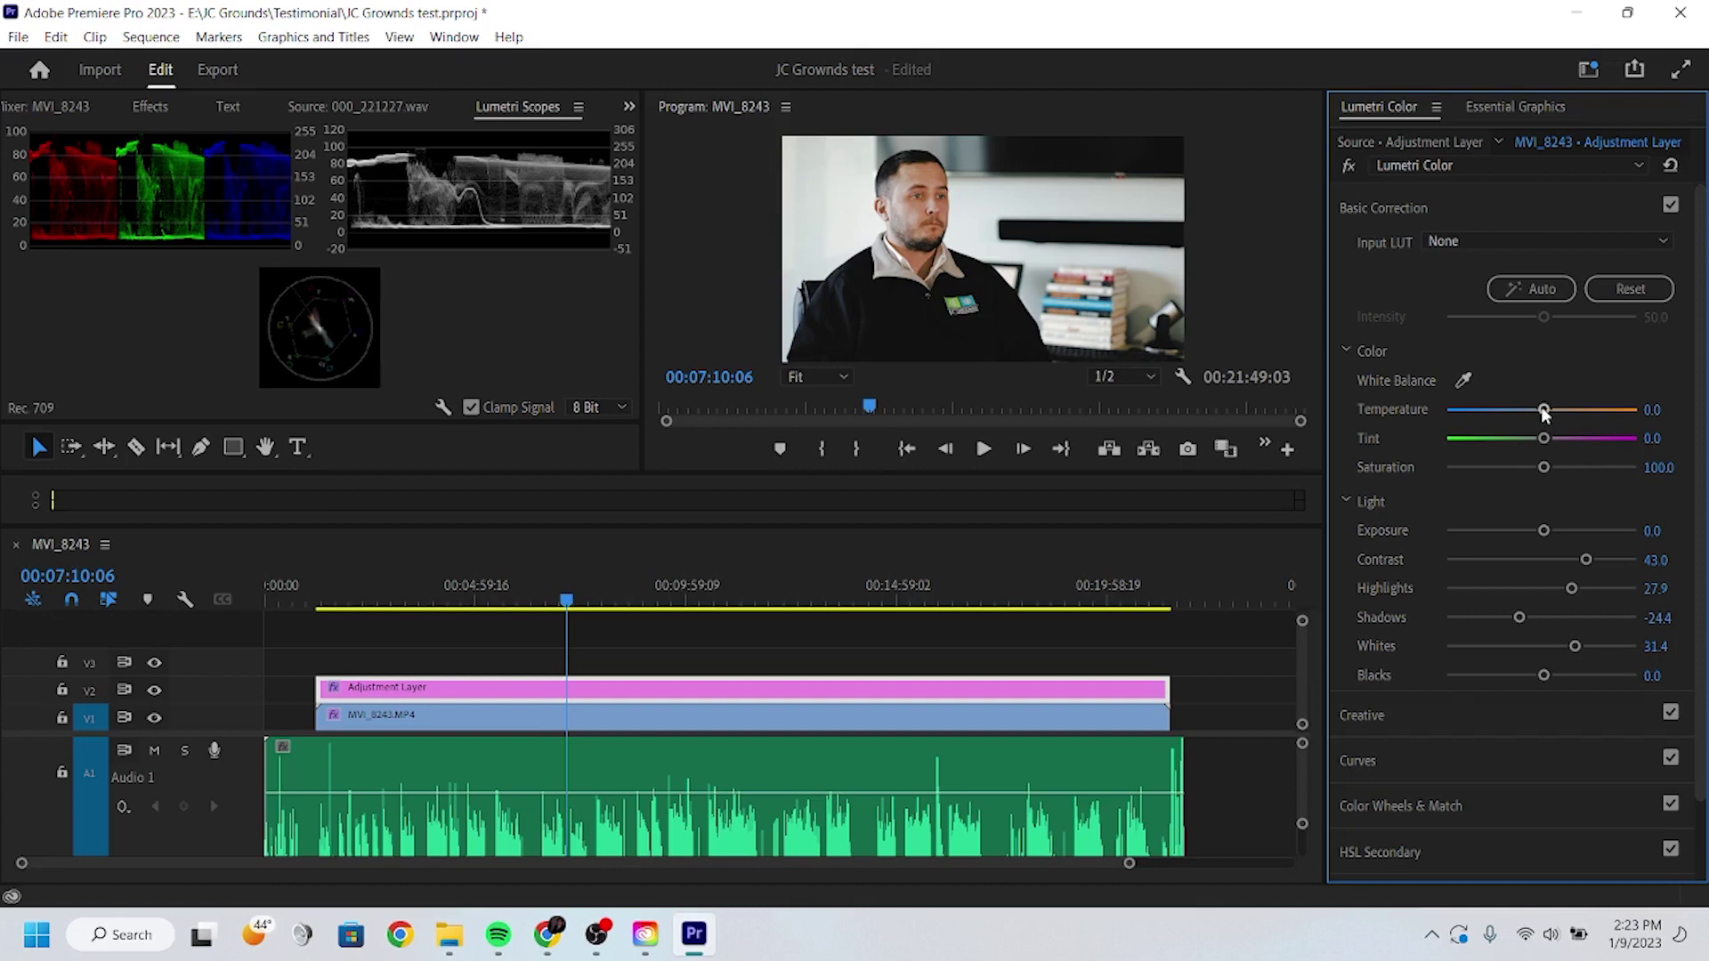
Set Temperature -33.7, Saturation 117.4, Contrast 60.5, Shadows -37.2, Whites 23.3, plus a slight magenta tint
drag(1543, 411, 1509, 411)
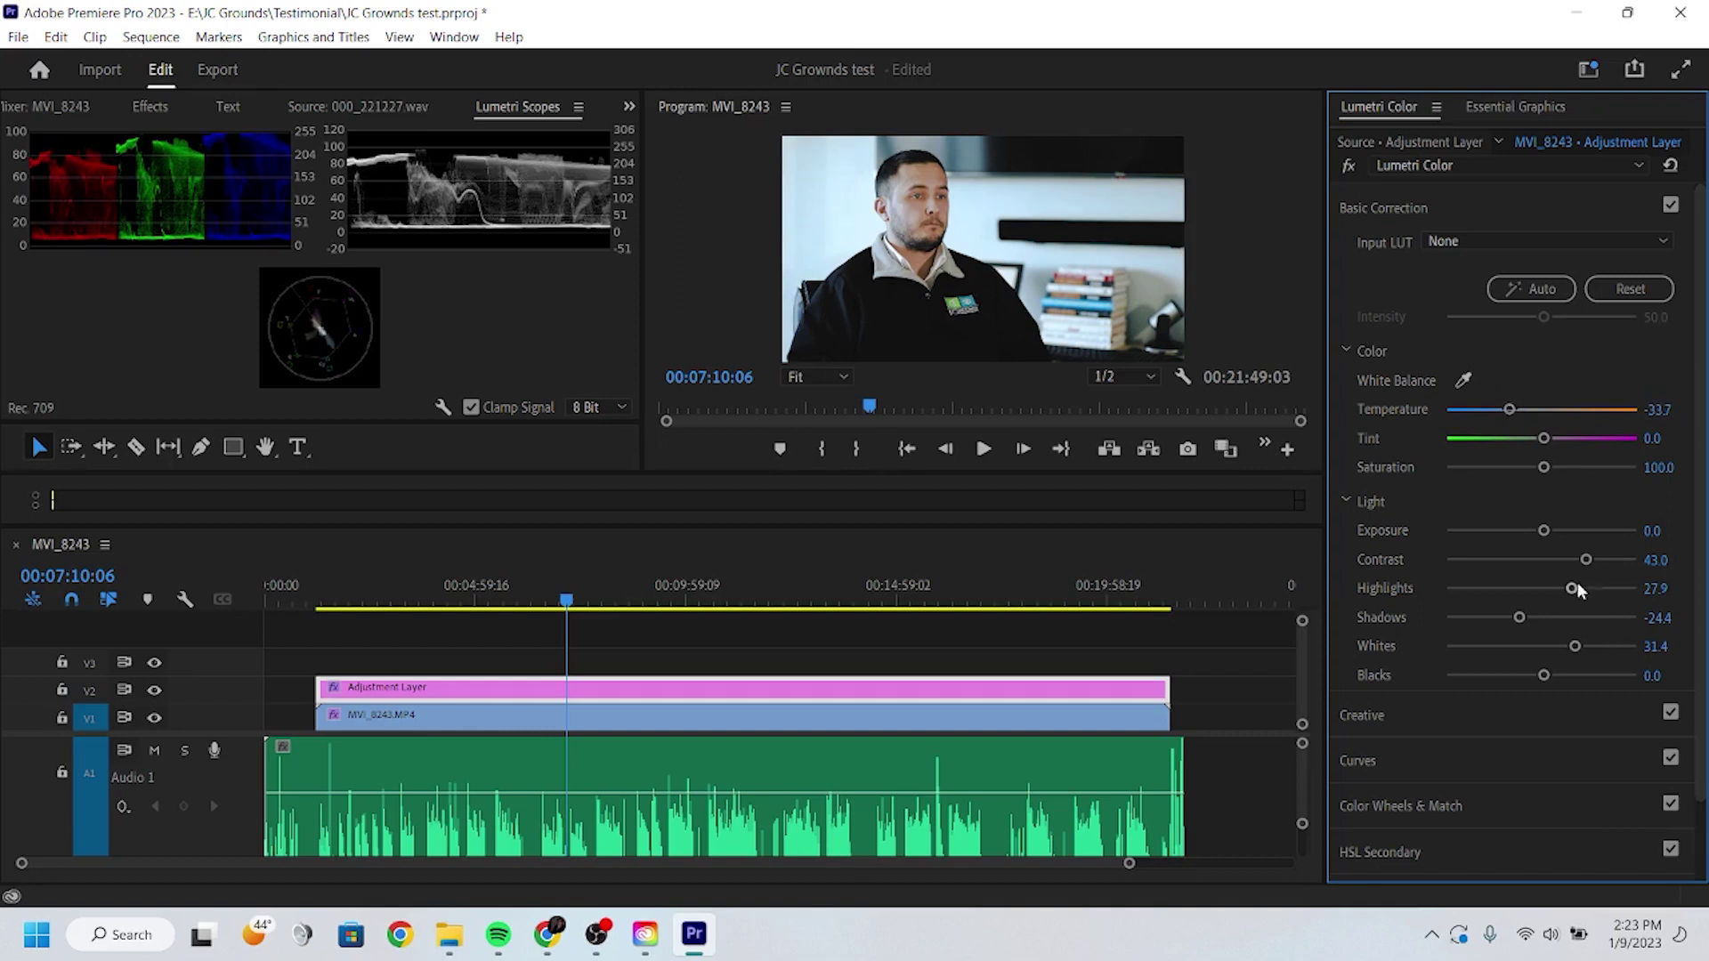
drag(1540, 468, 1560, 473)
drag(1585, 560, 1600, 559)
drag(1519, 617, 1505, 617)
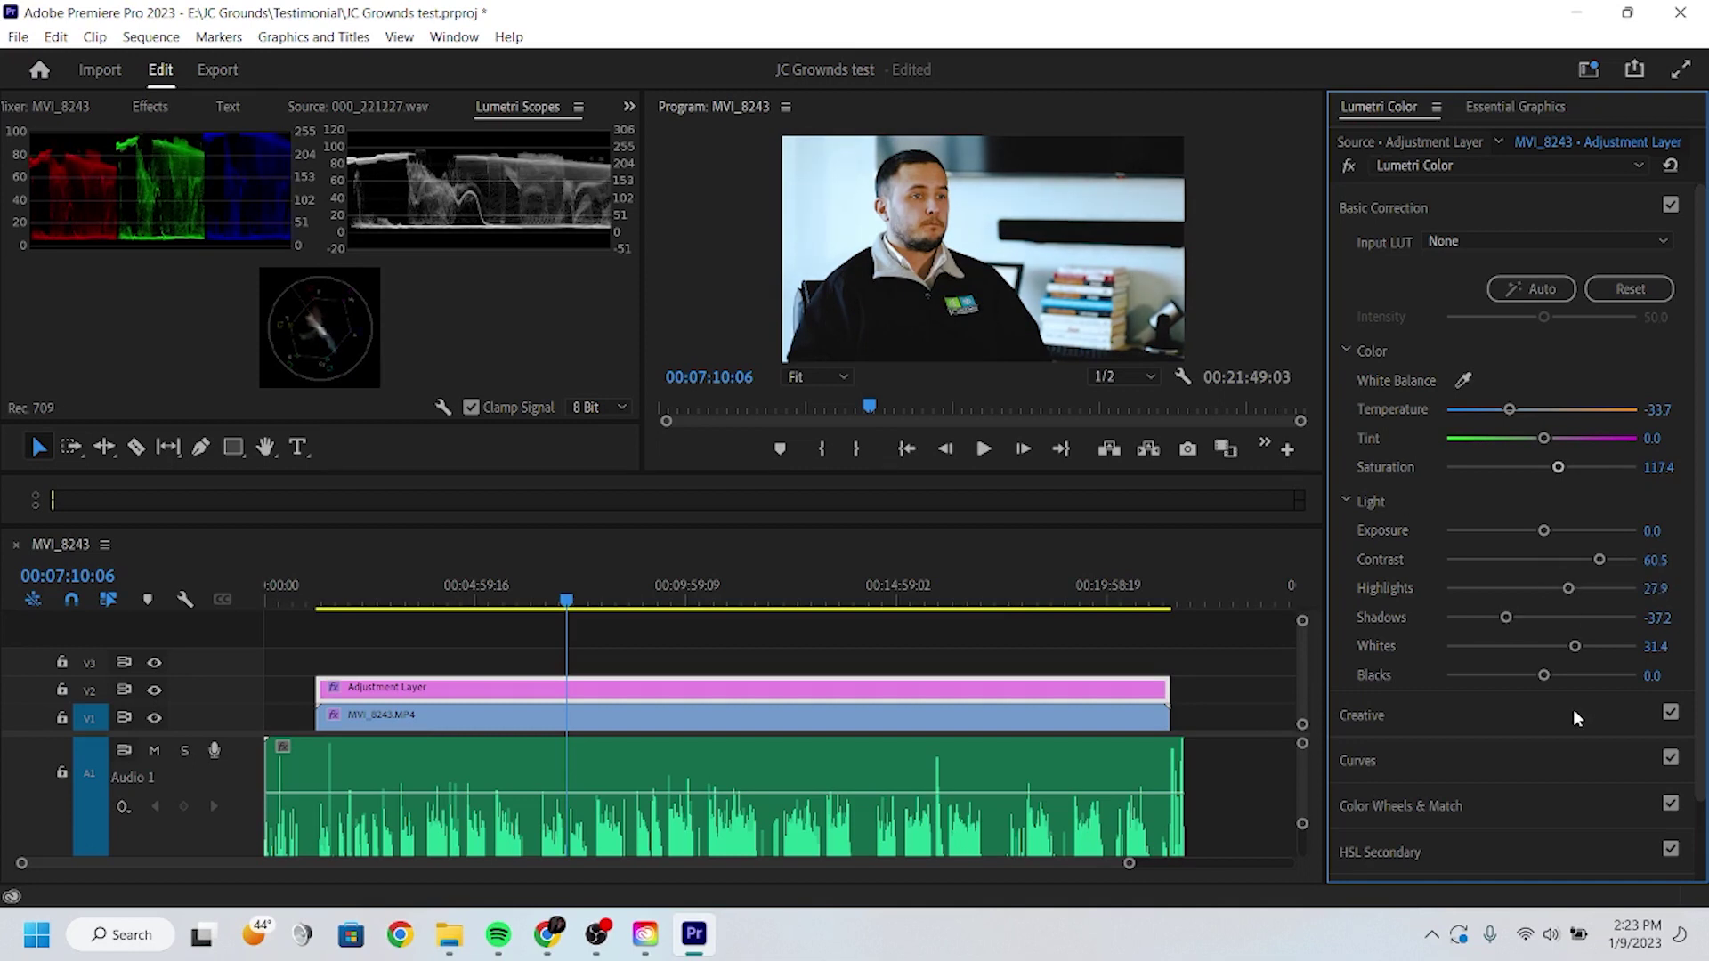
mouse_move(1577, 650)
mouse_down()
mouse_move(1546, 638)
mouse_move(1564, 645)
mouse_up()
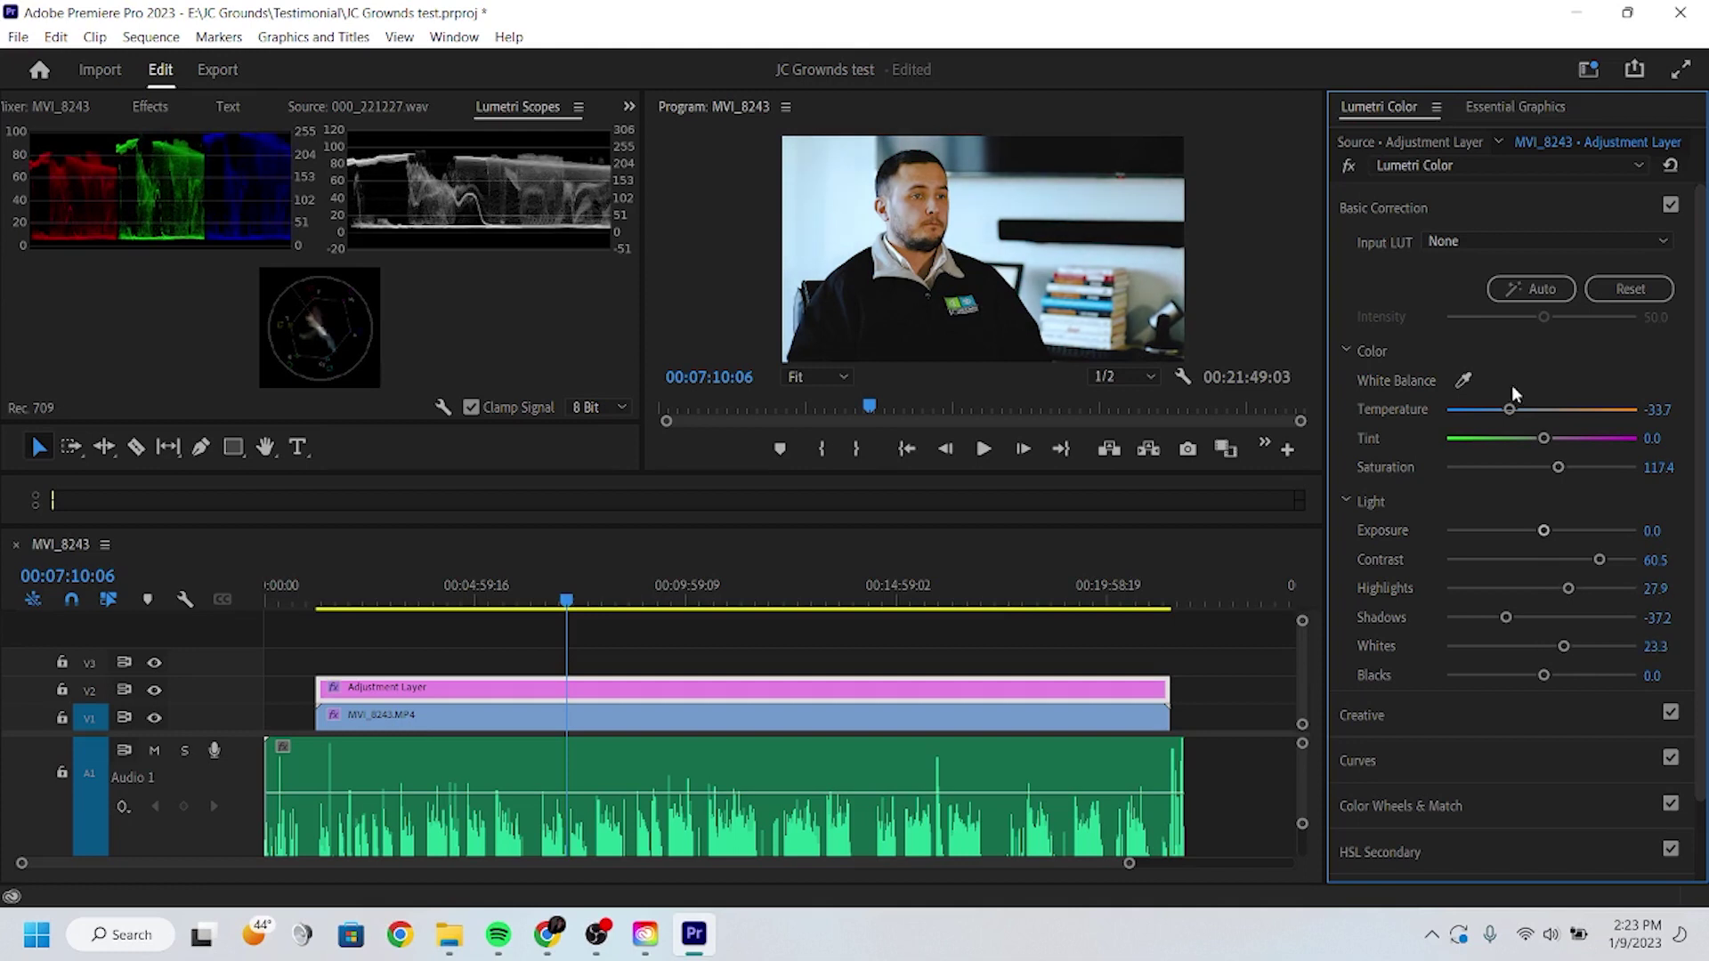
mouse_move(1544, 440)
mouse_down()
mouse_move(1564, 445)
mouse_move(1529, 443)
mouse_up()
Reset Tint to 0.0, compare against the ungraded footage, and test a slightly darker exposure
double_click(1526, 446)
click(1350, 171)
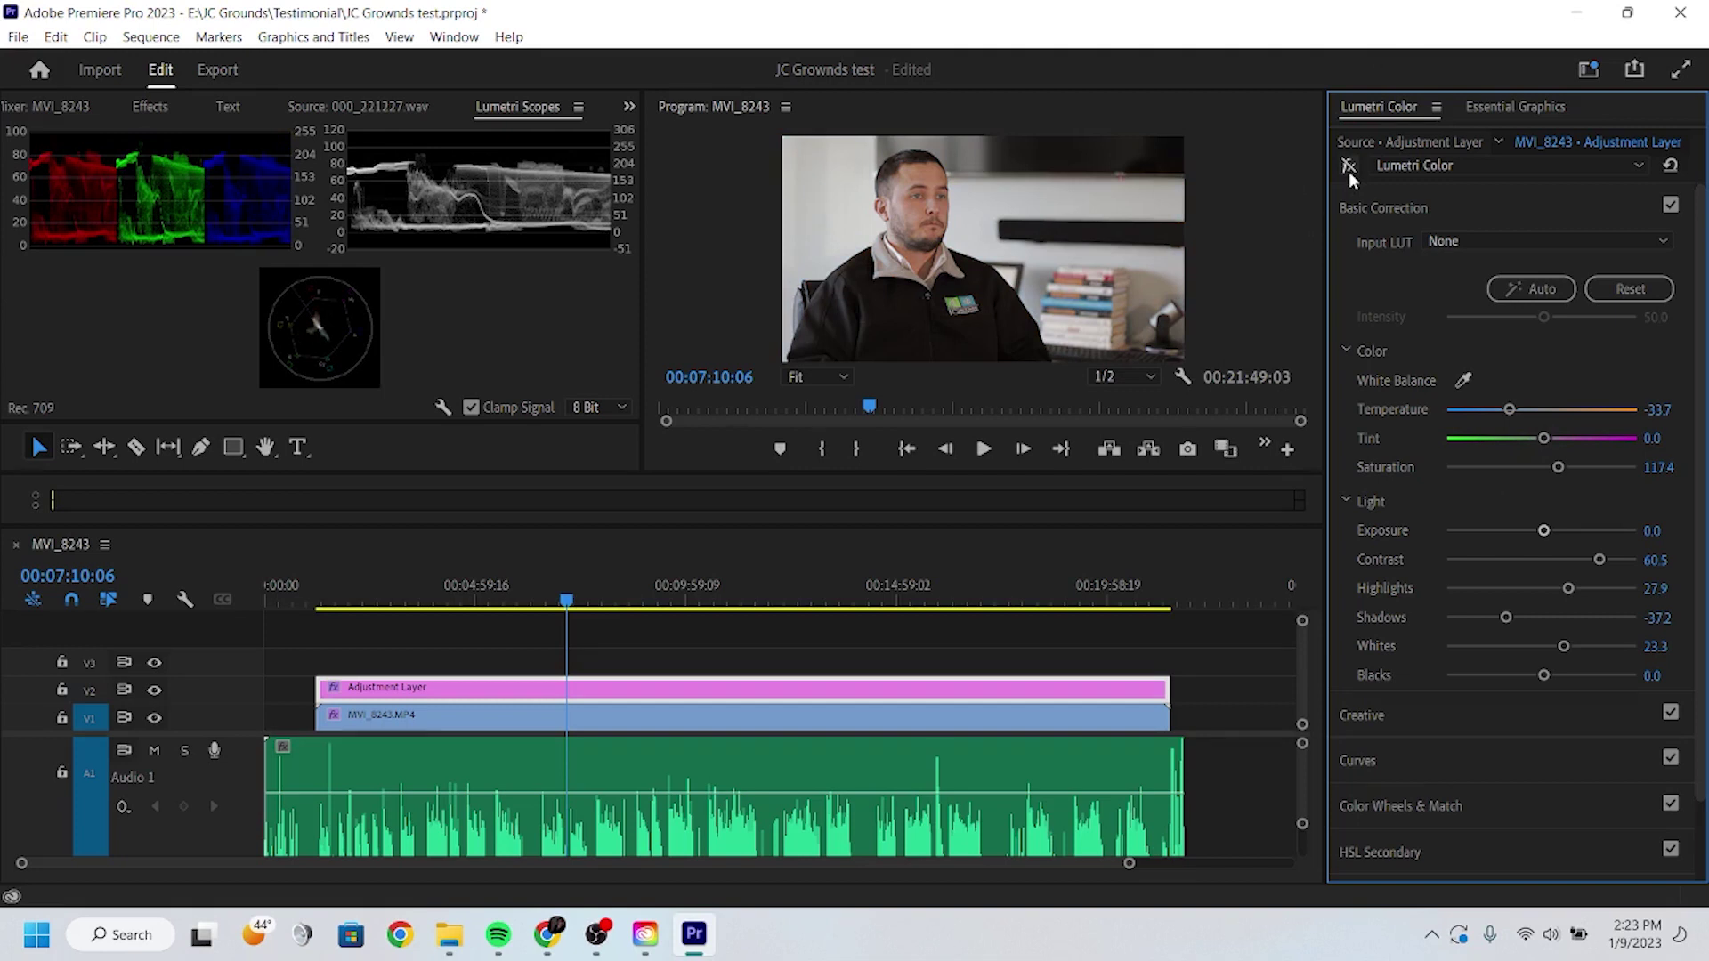
click(1349, 171)
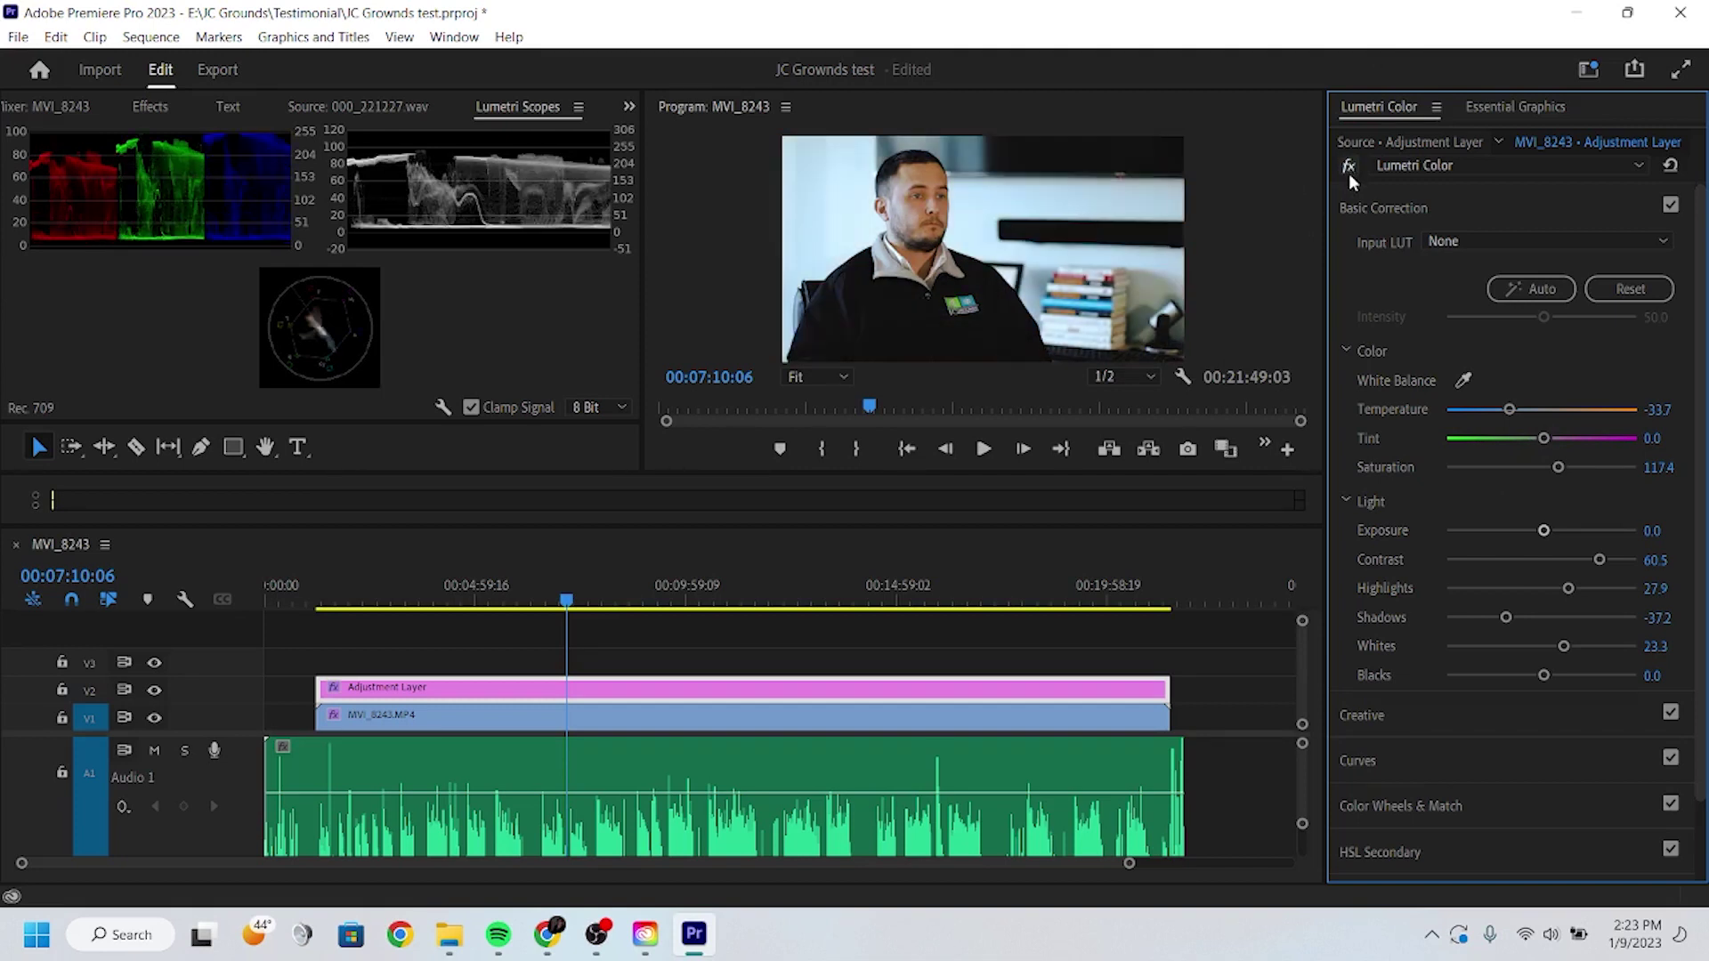
drag(1545, 532, 1543, 534)
key(c)
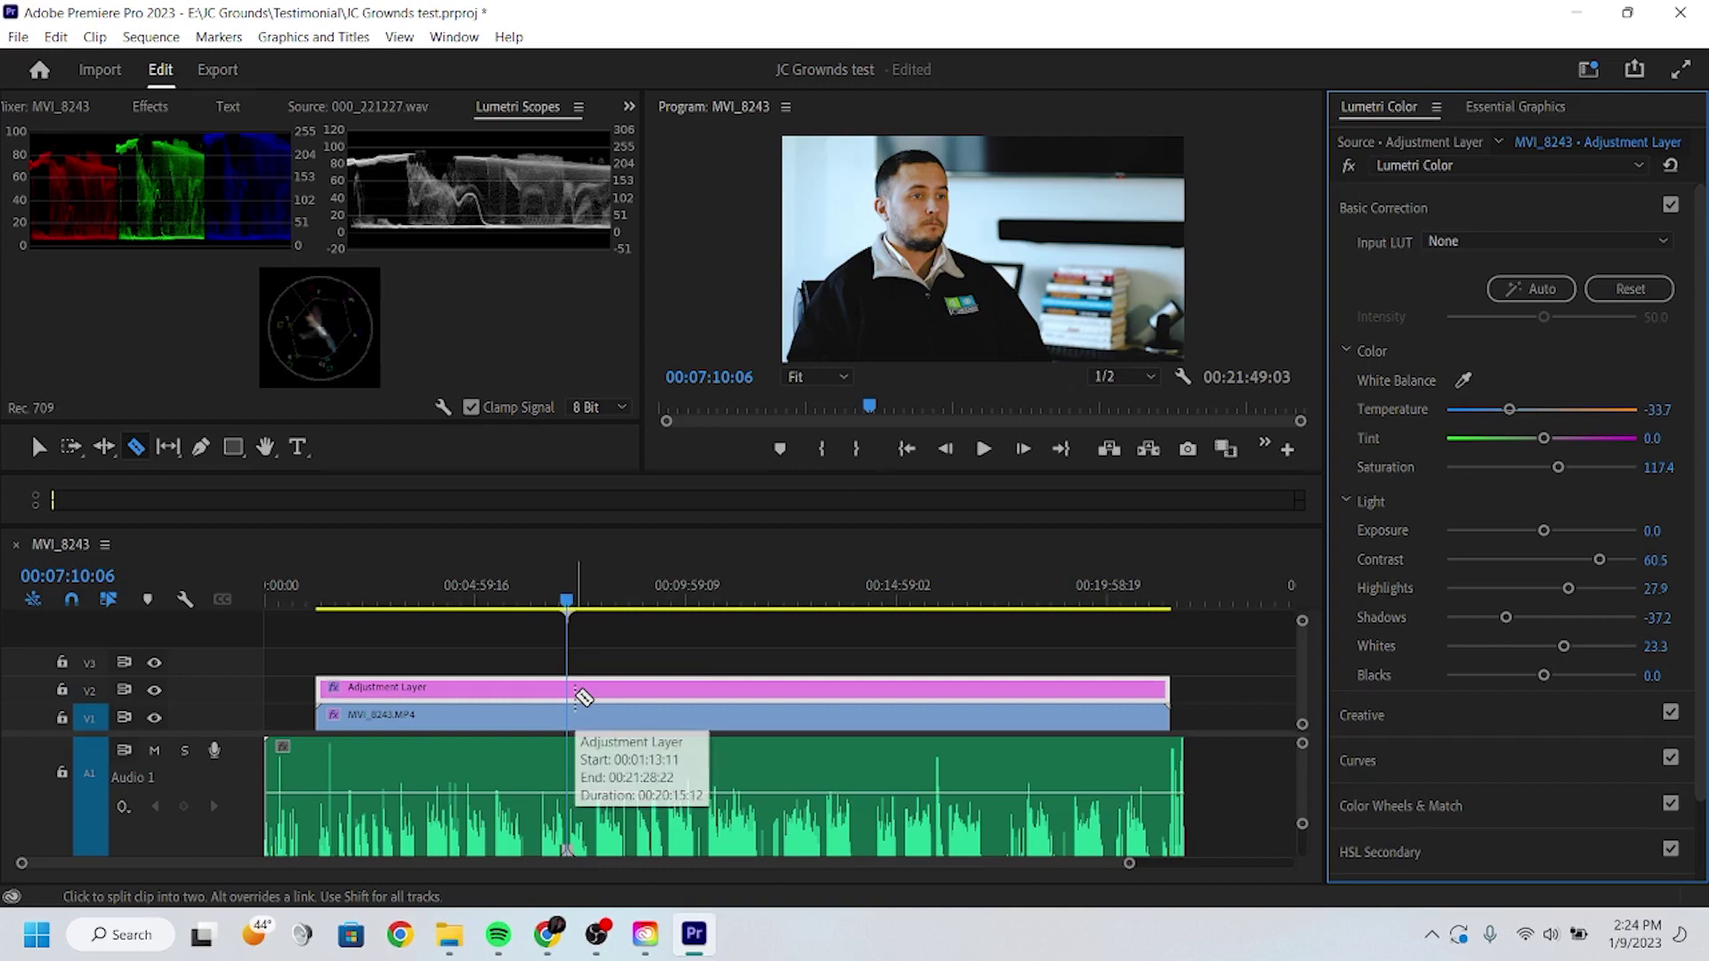
shift+click(574, 715)
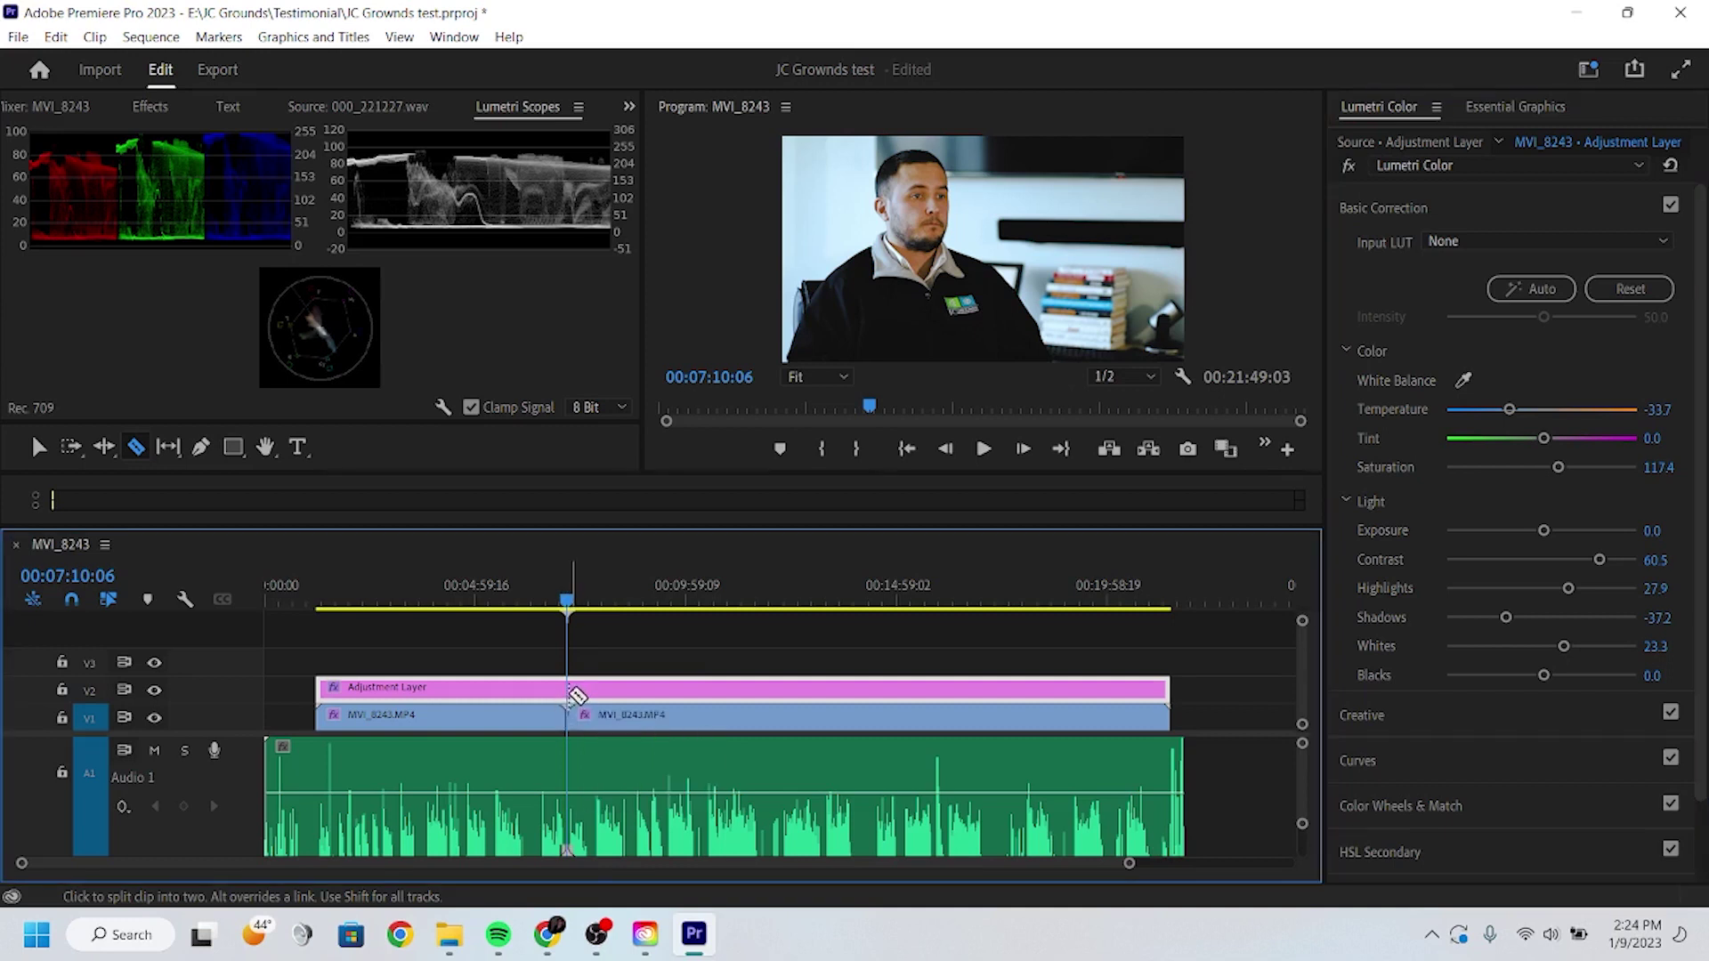
shift+click(644, 712)
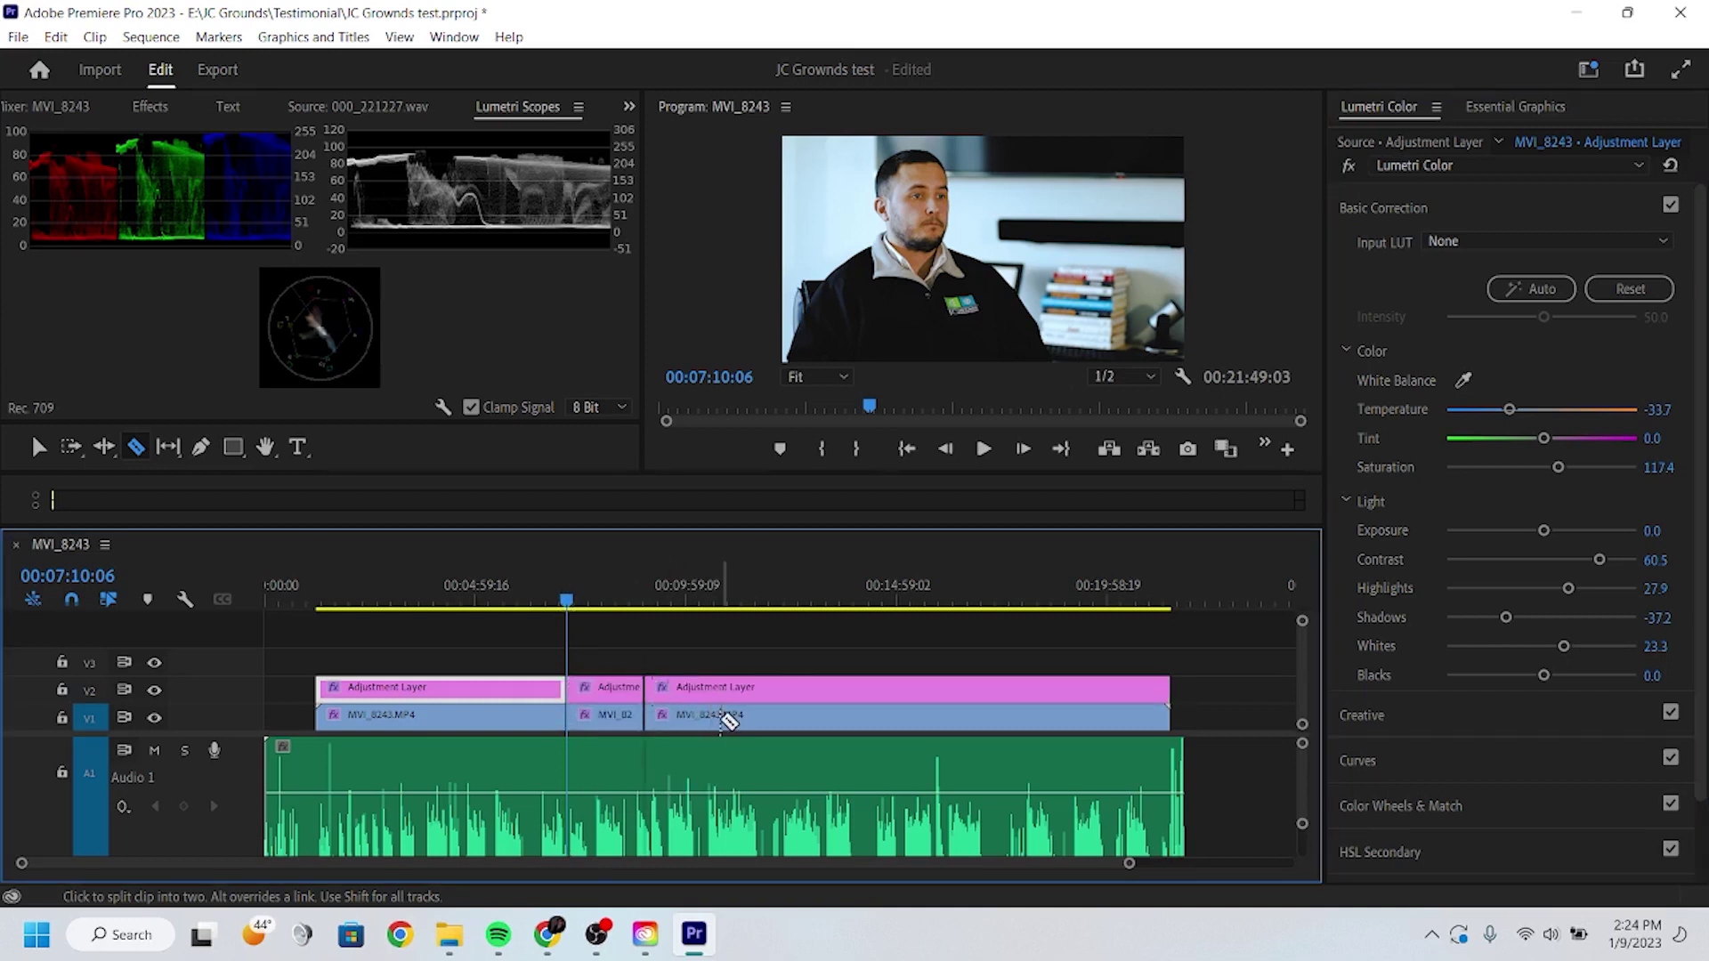
shift+click(721, 704)
click(815, 716)
click(814, 691)
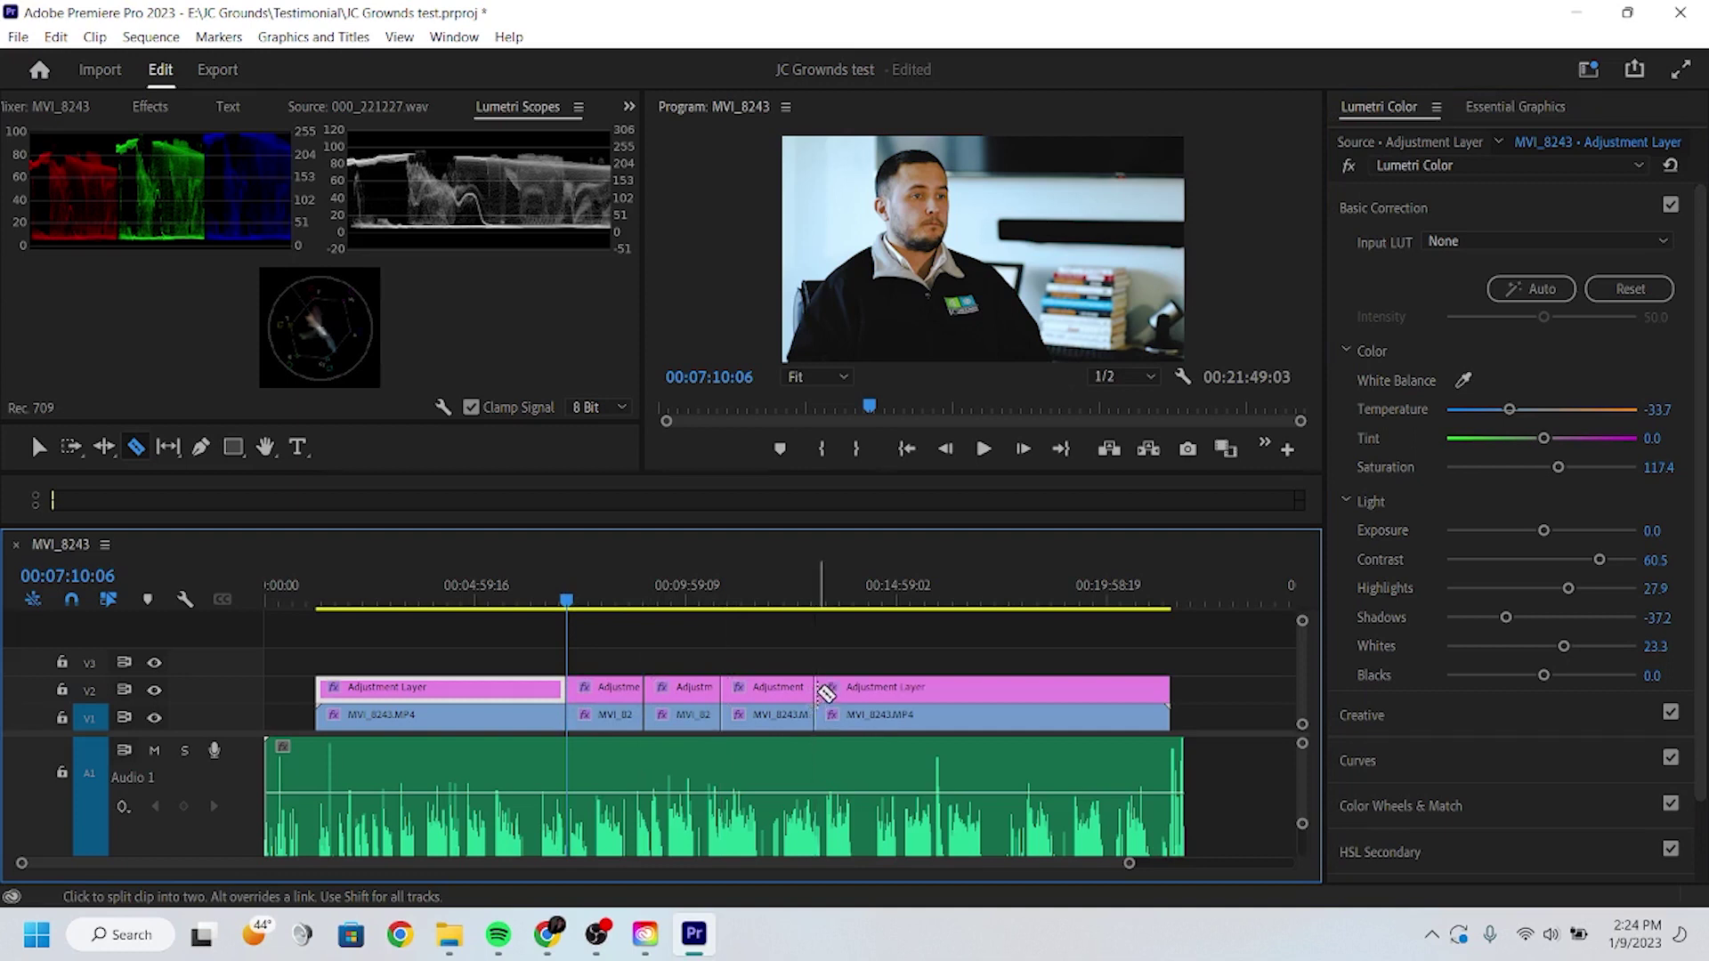
key(v)
click(691, 643)
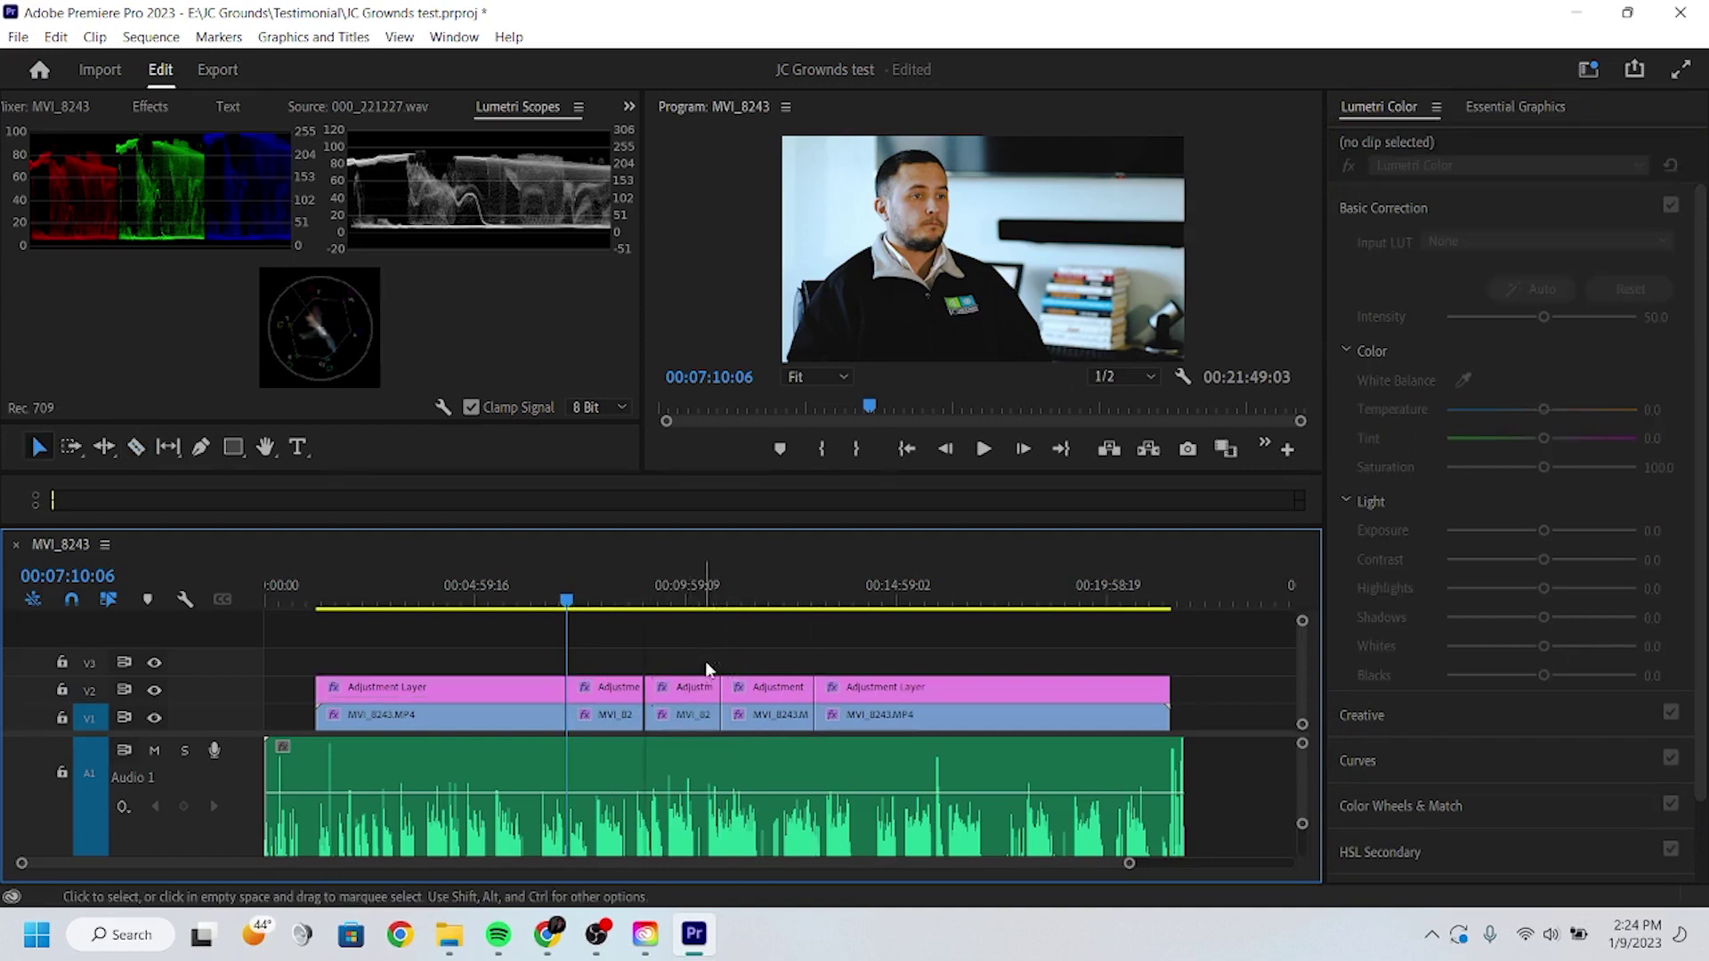
click(697, 690)
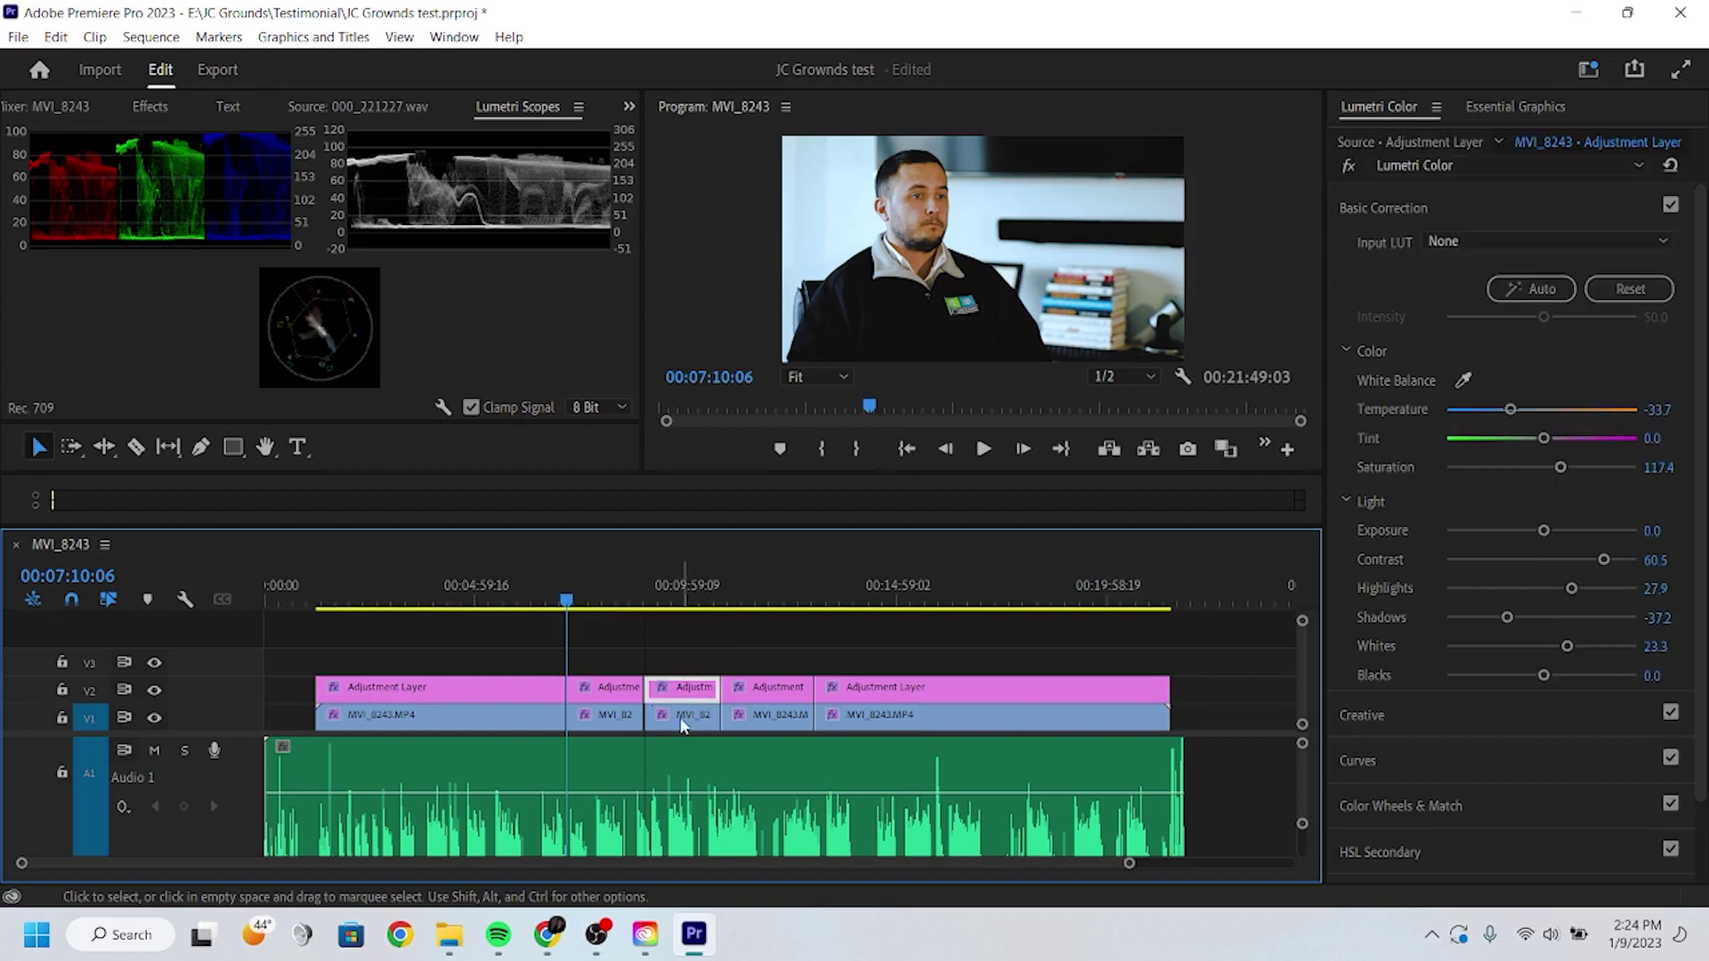
drag(679, 645, 684, 721)
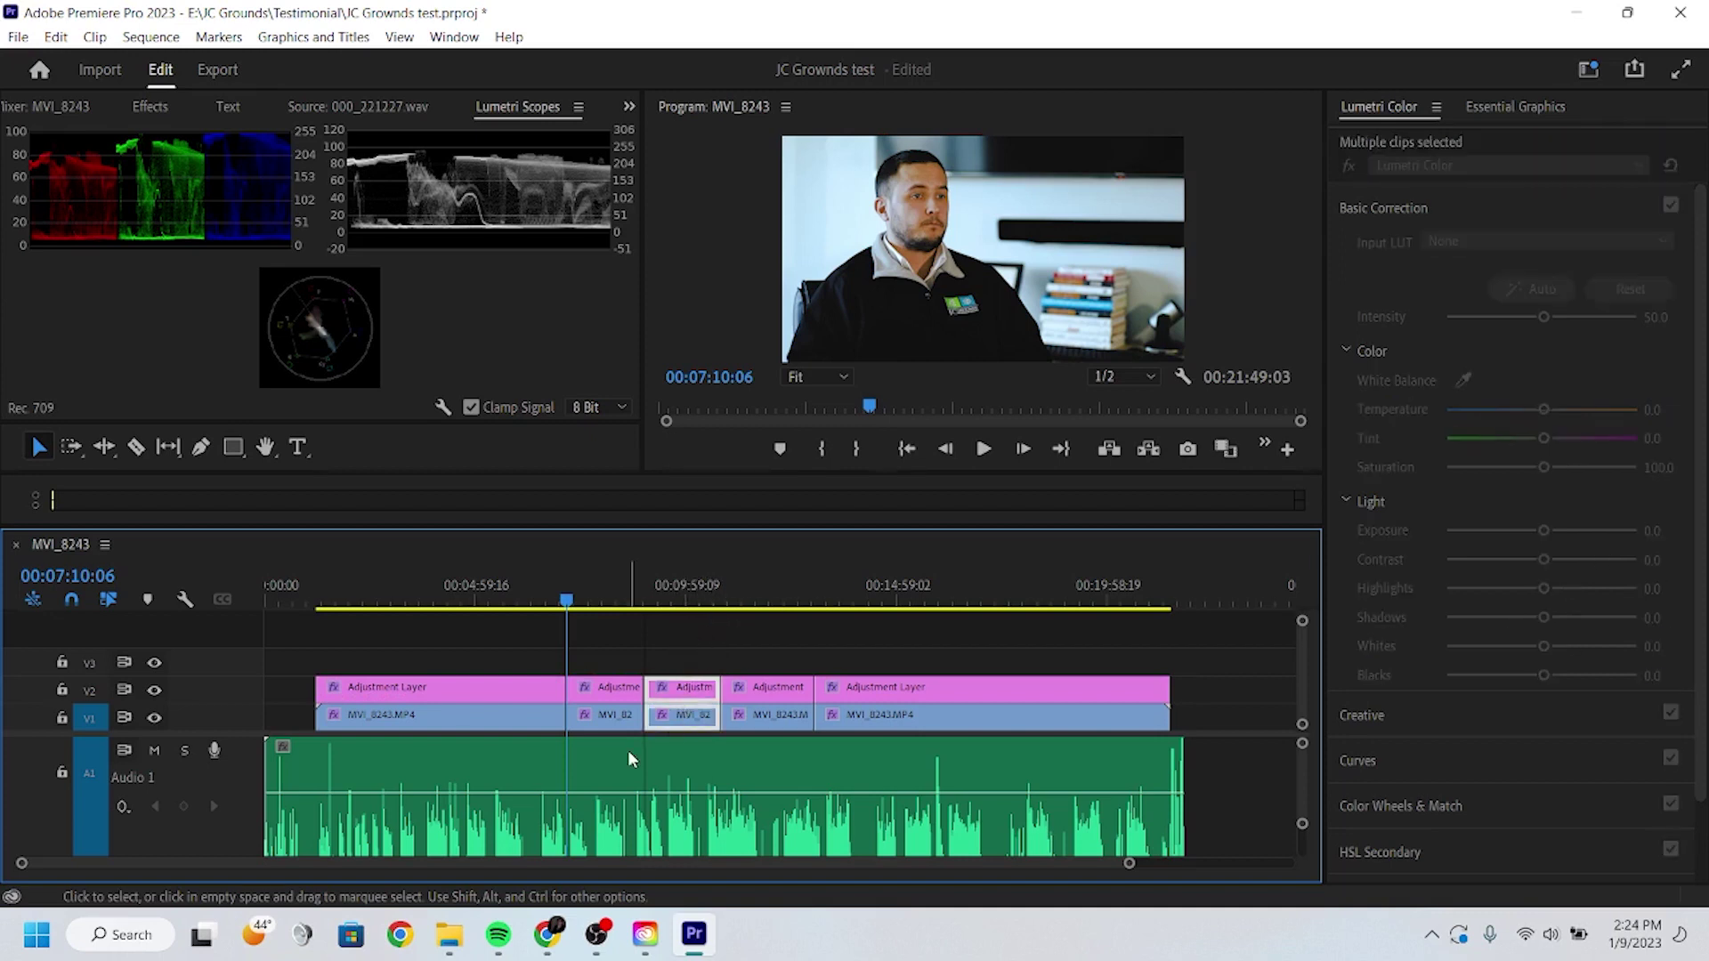
key(Delete)
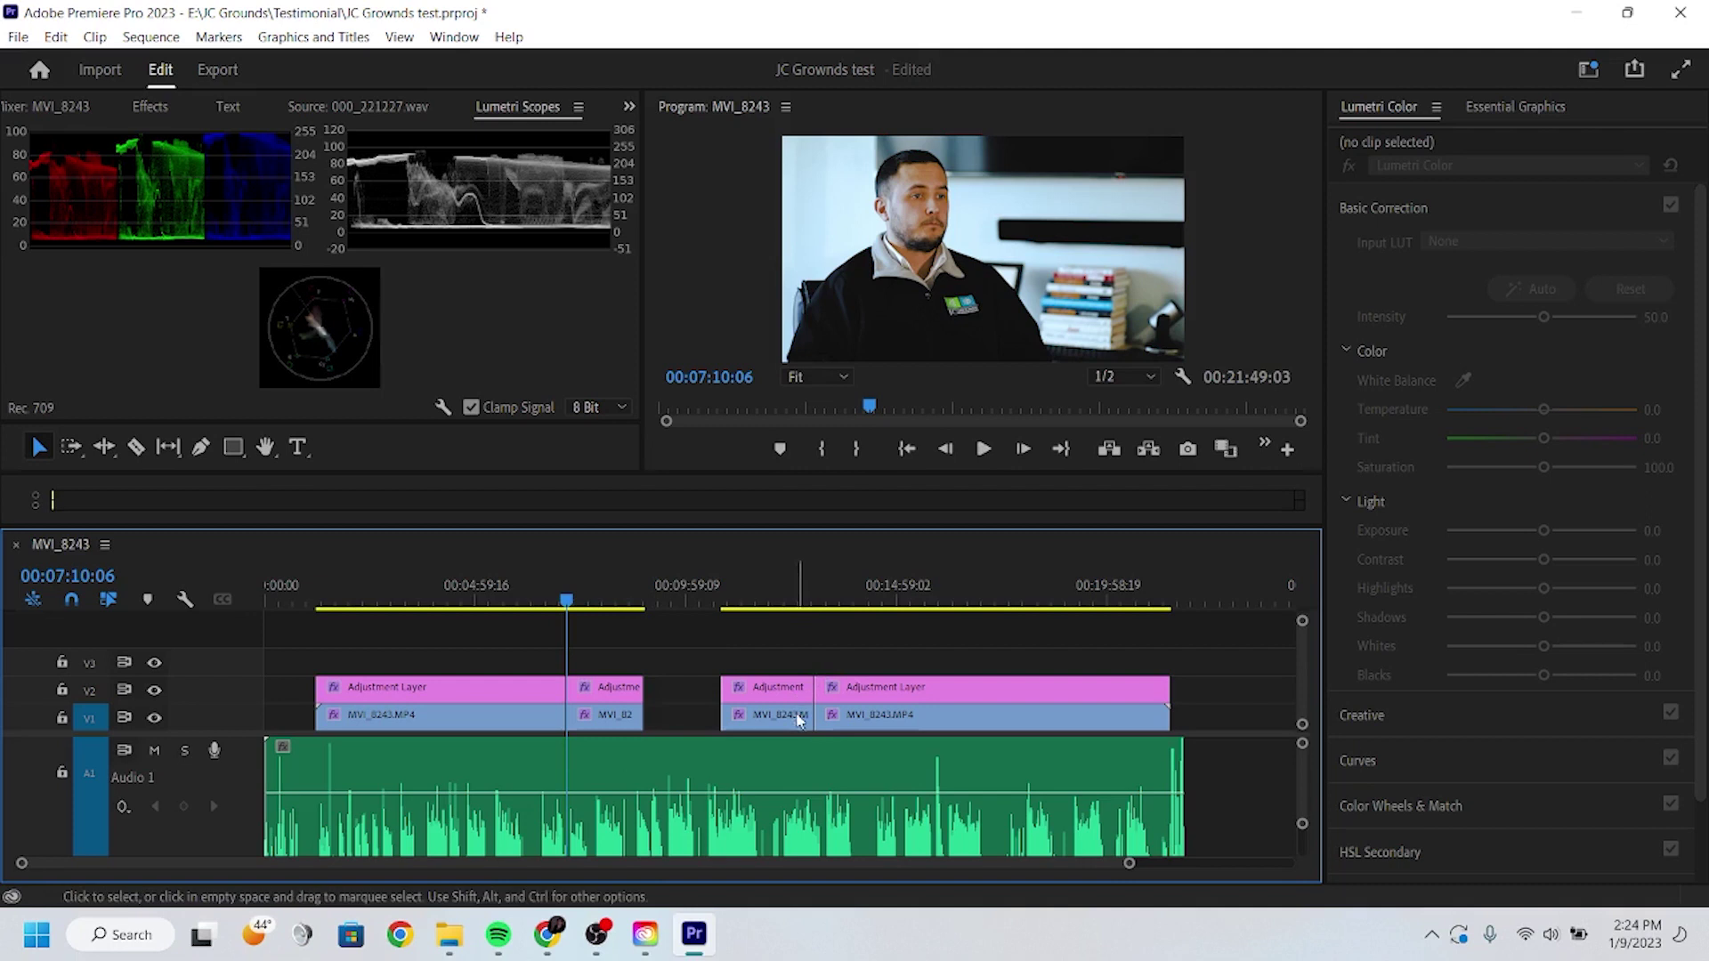
key(ctrl+z)
key(ctrl+z)
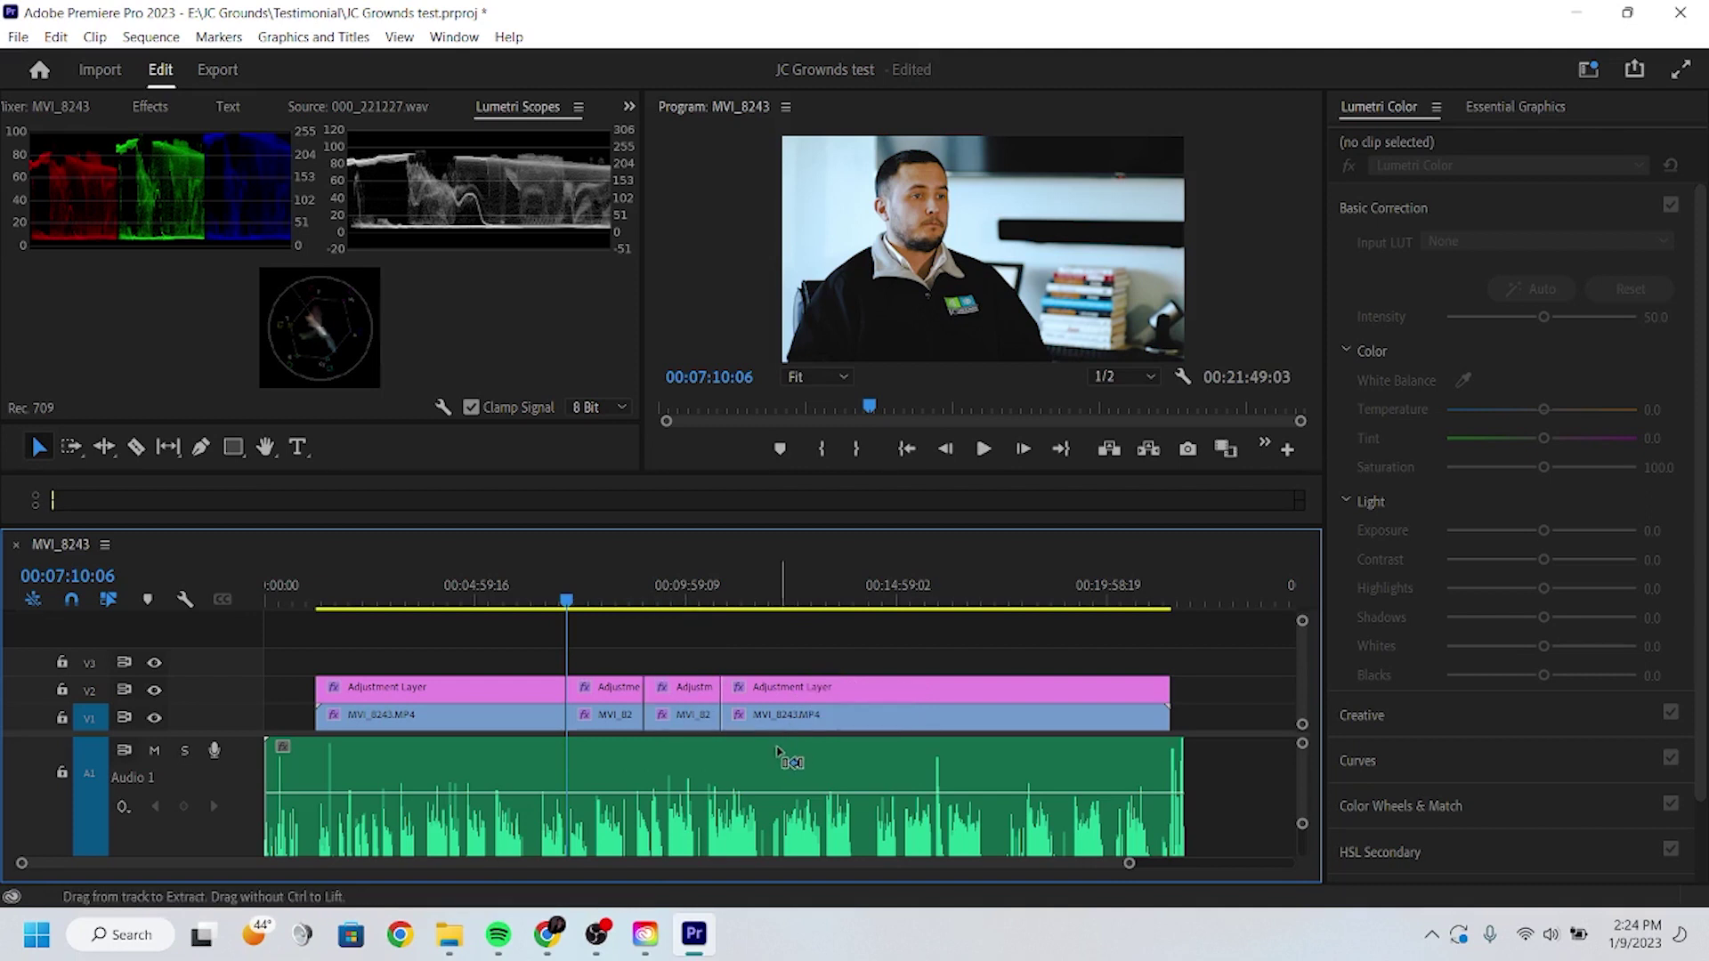
key(ctrl+z)
key(ctrl+z)
key(ctrl+z)
key(ctrl+z)
key(ctrl+z)
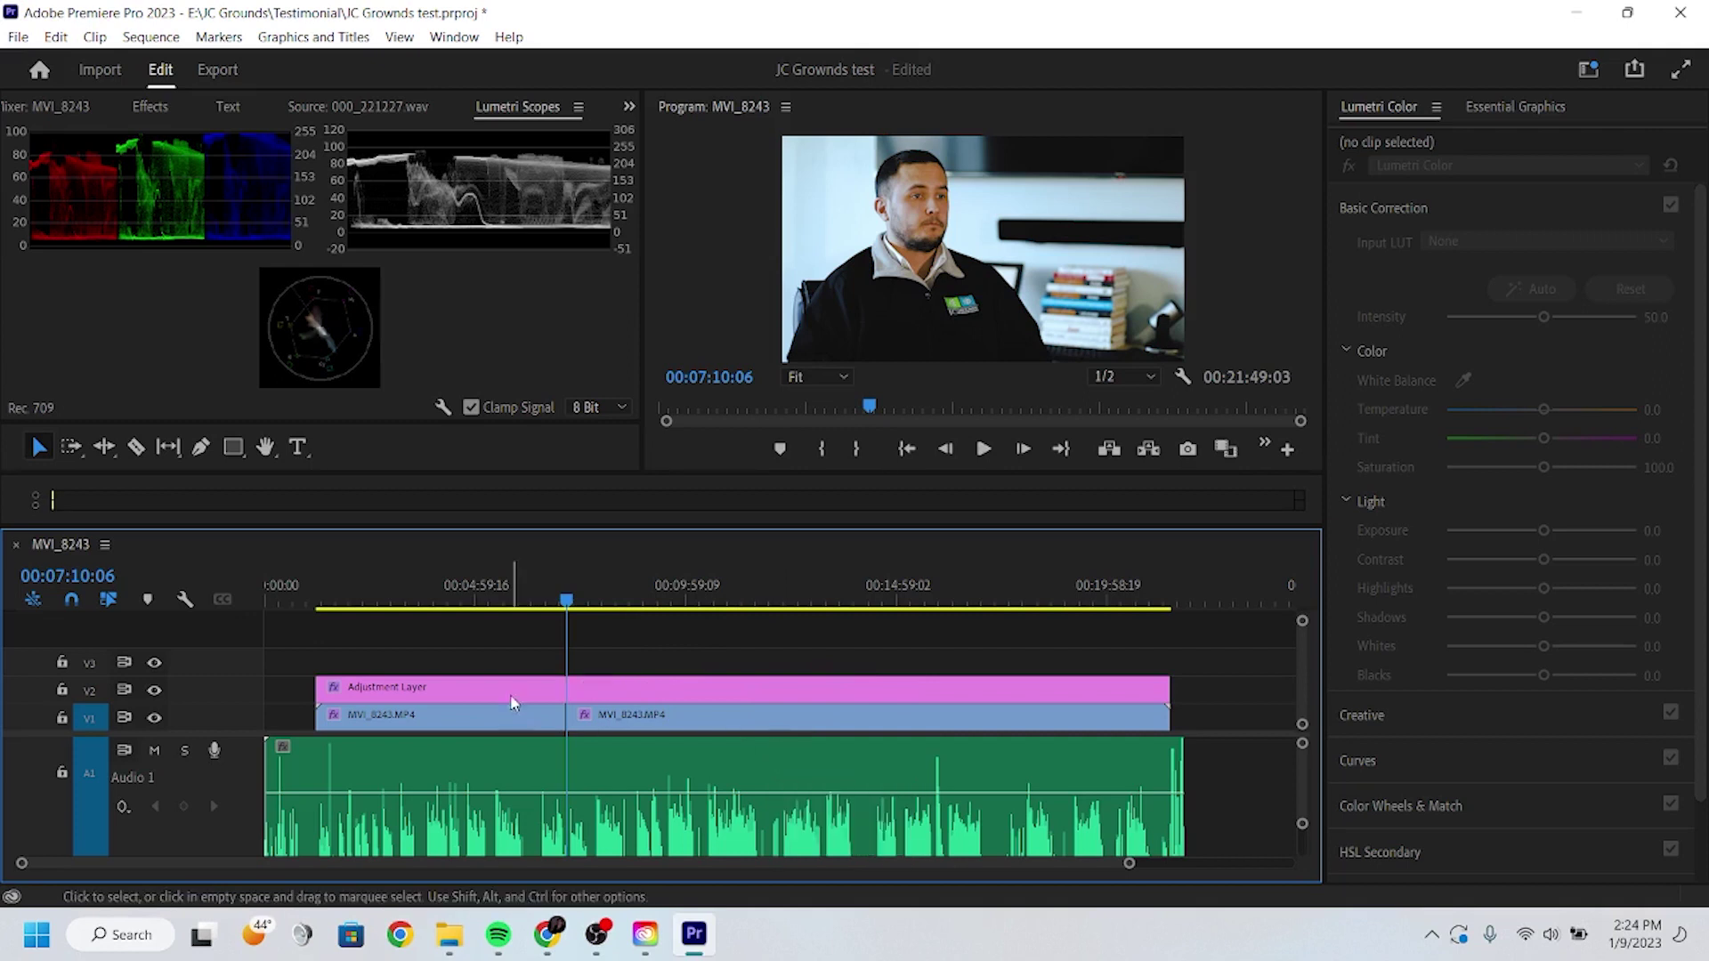
key(ctrl+z)
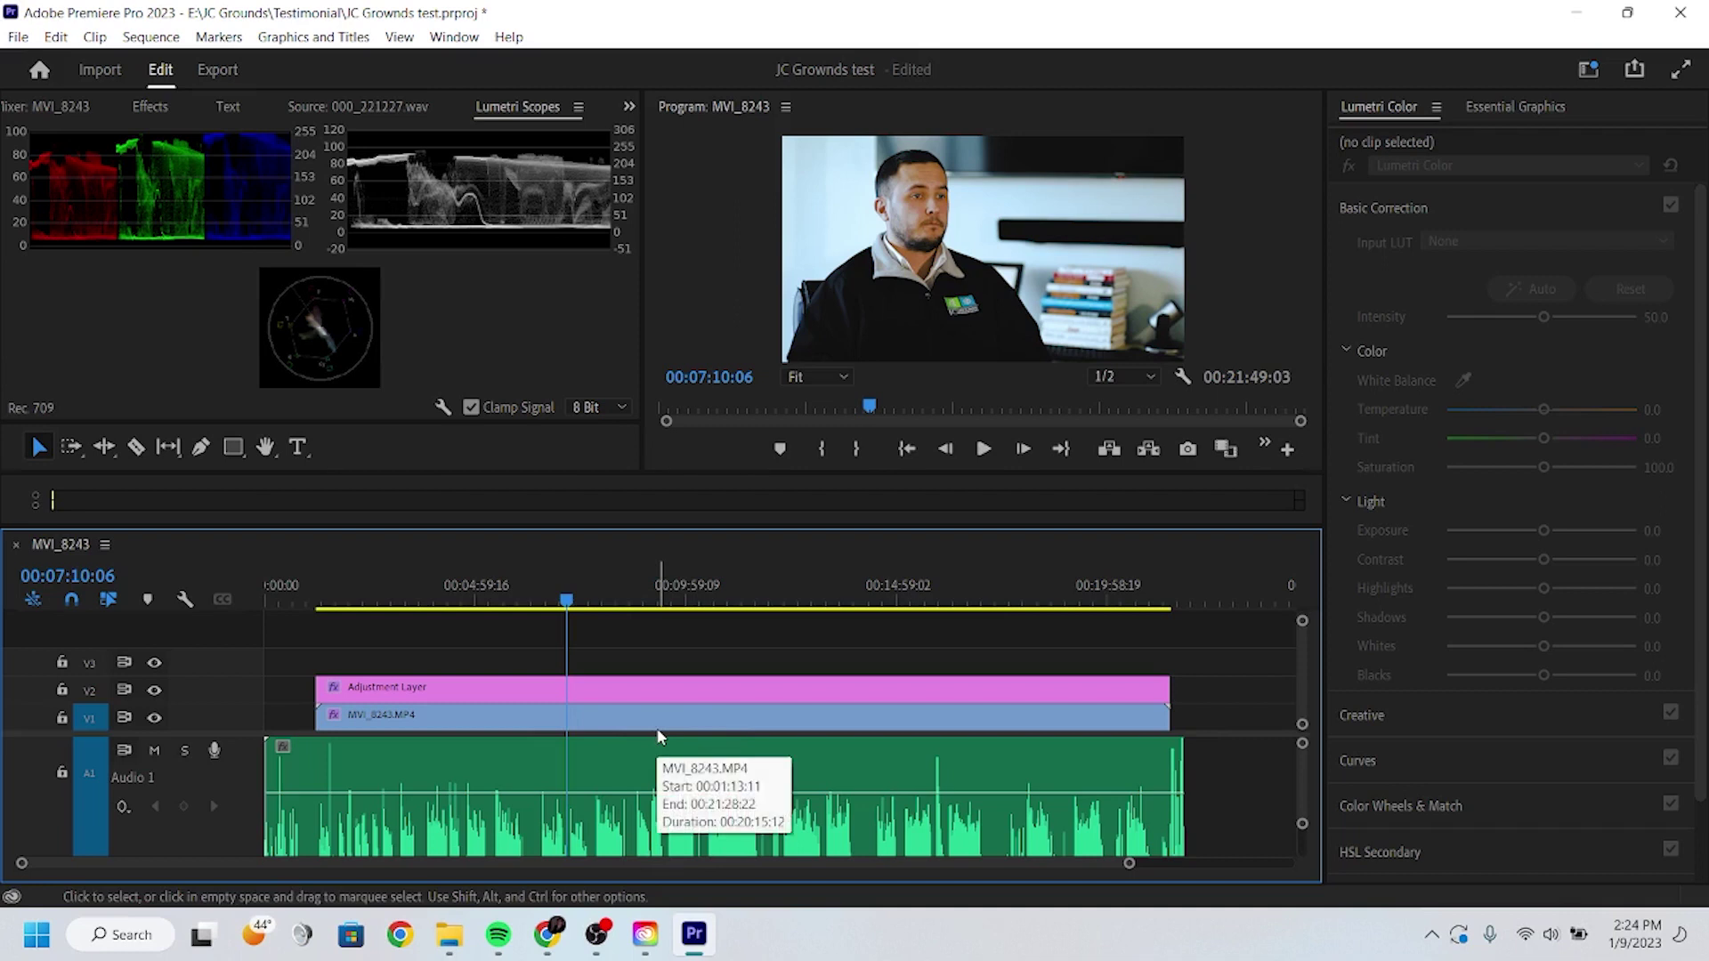
click(630, 691)
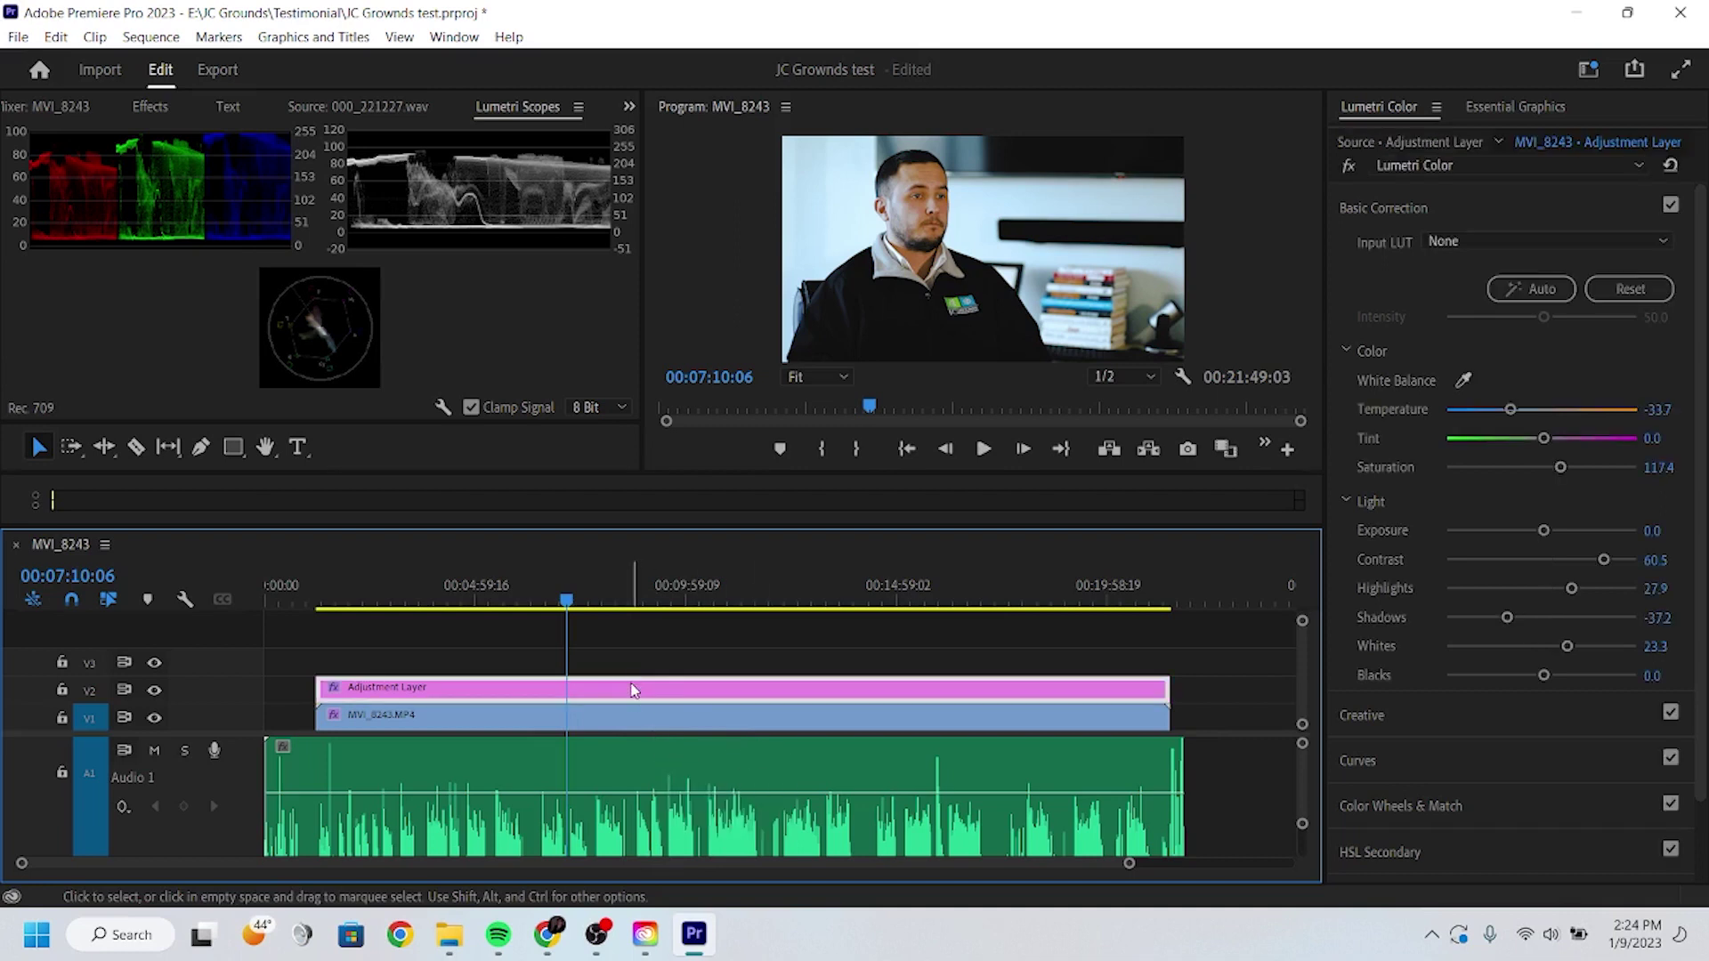